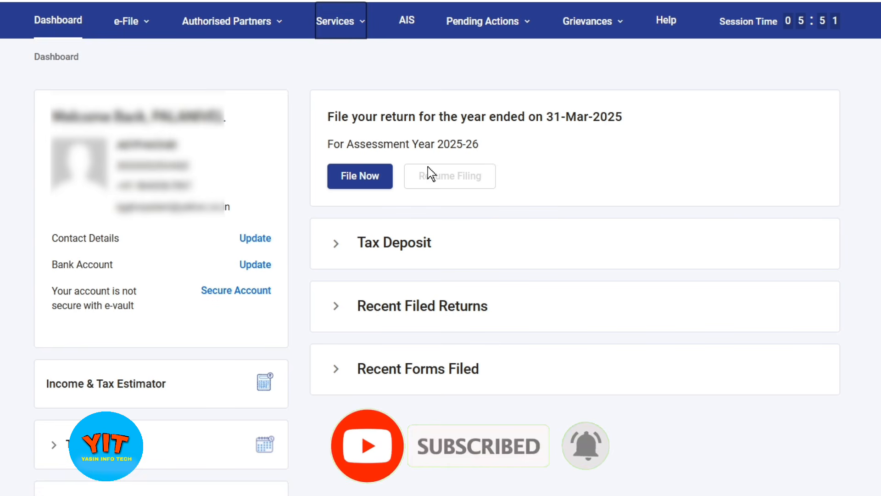
- Start a new income tax return filing for assessment year 2025-26 (Current A.Y.) in Online mode
click(374, 180)
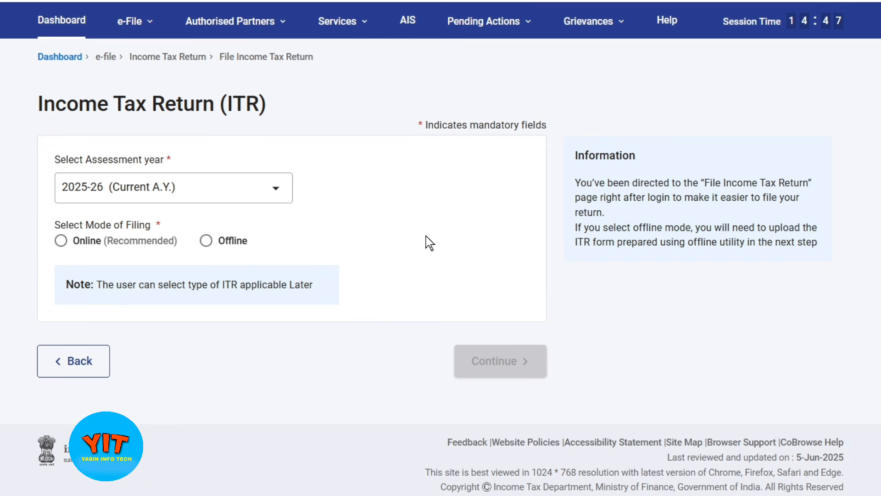
click(218, 199)
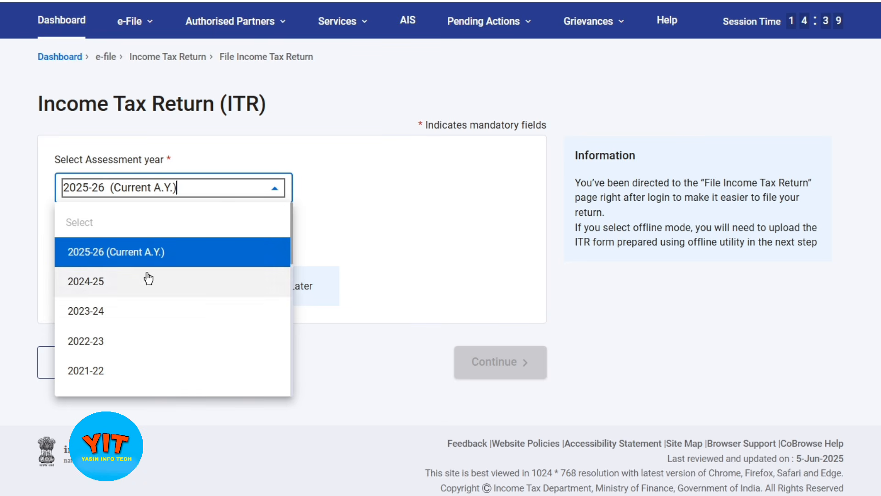
click(164, 258)
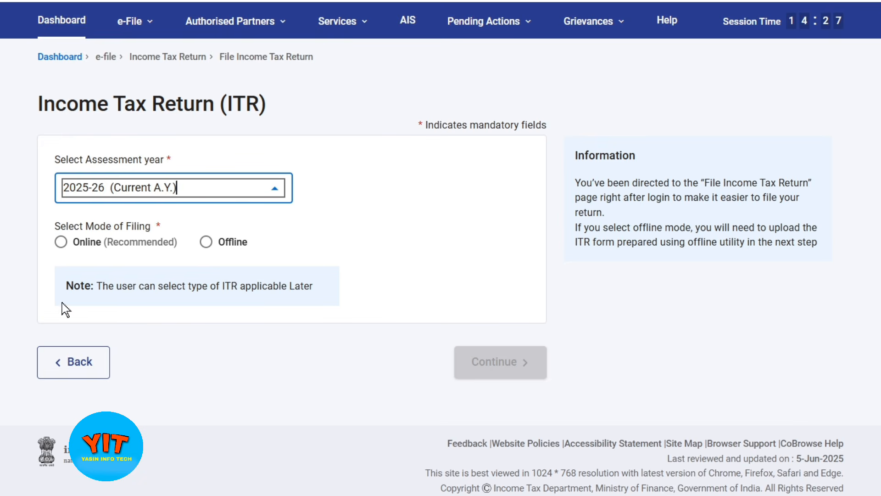
click(60, 242)
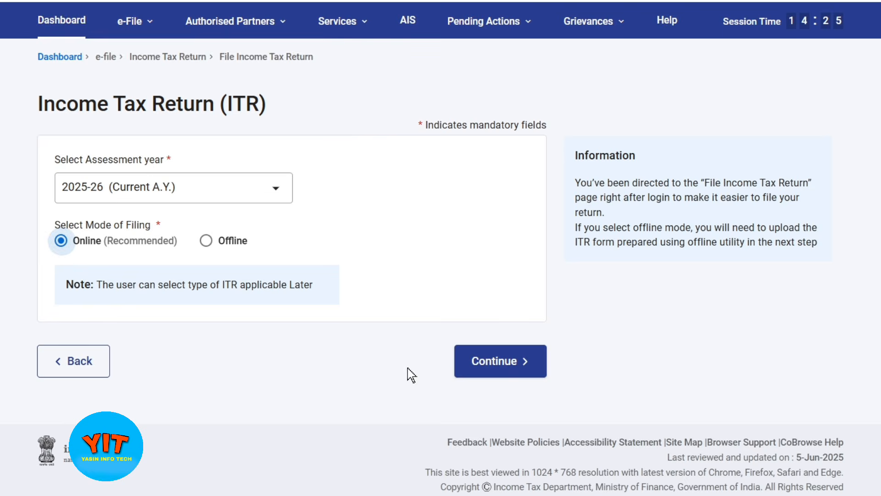
click(494, 368)
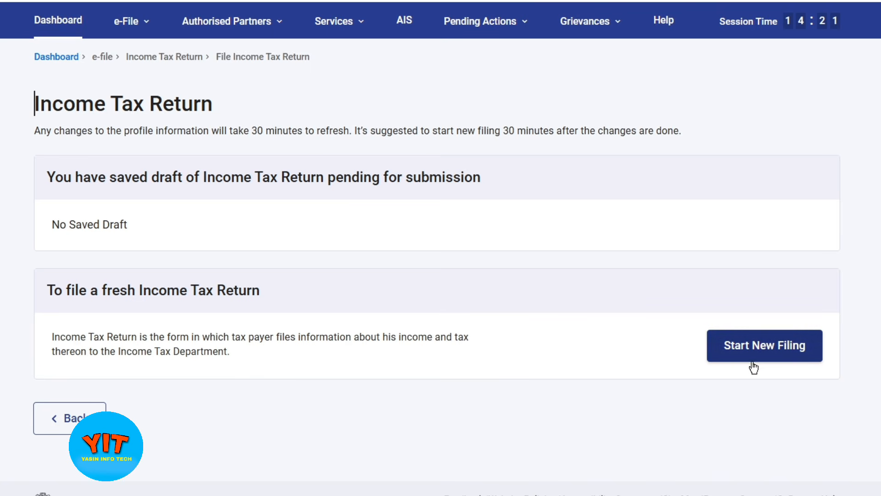
click(782, 359)
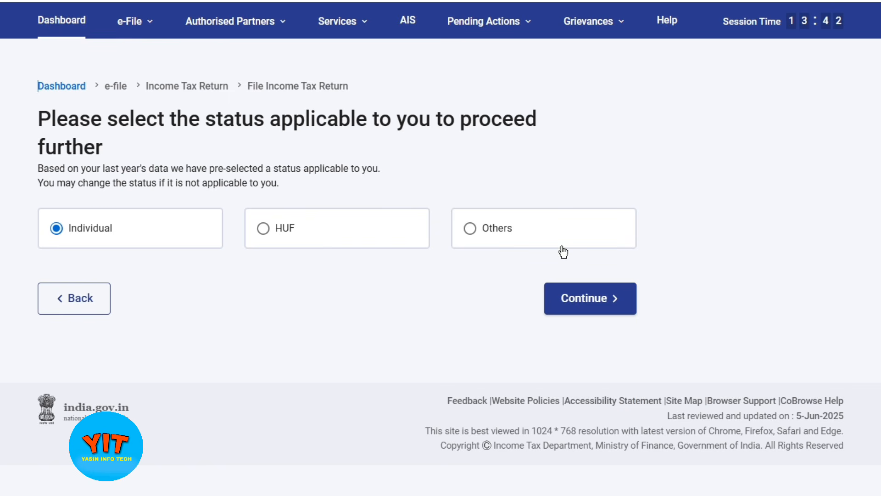
click(502, 247)
scroll(423, 394, down, 3)
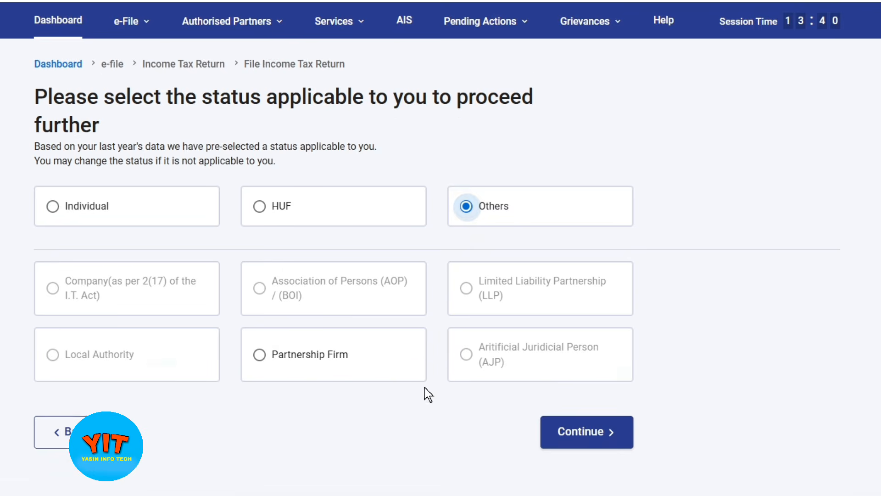
scroll(513, 295, up, 3)
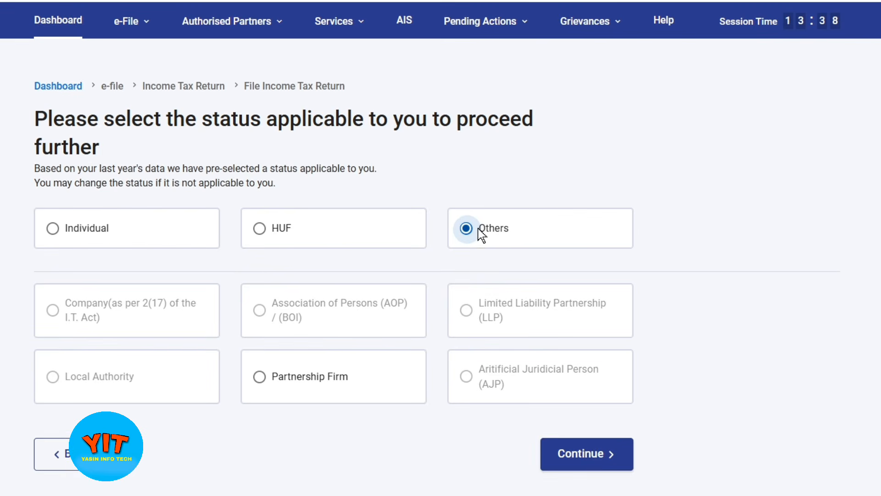
click(260, 228)
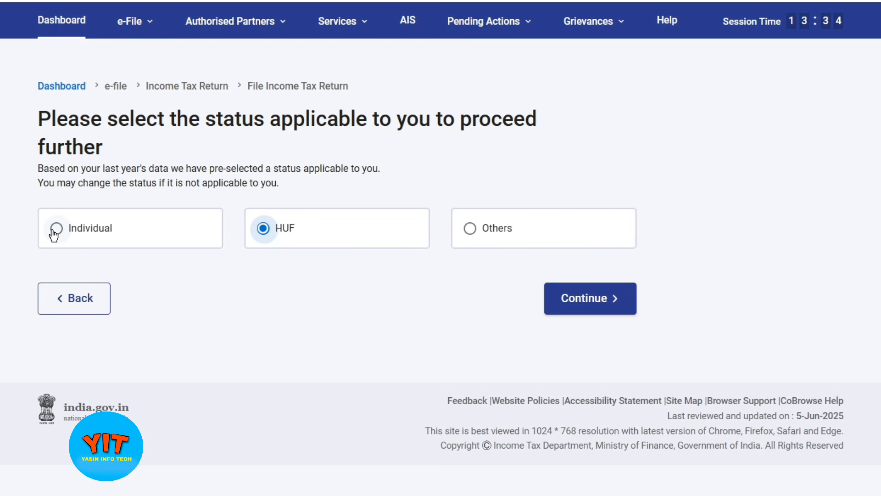
- Set the applicable status to Individual and proceed with the ITR - 1 form
click(54, 230)
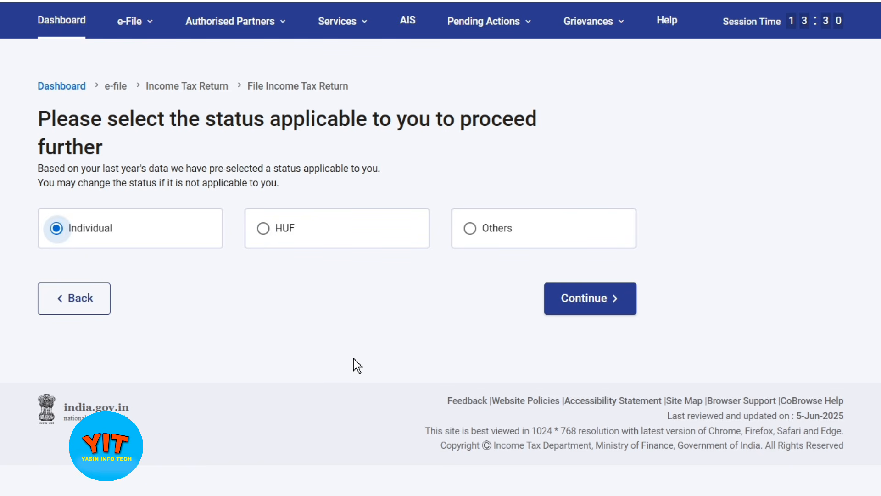
click(611, 301)
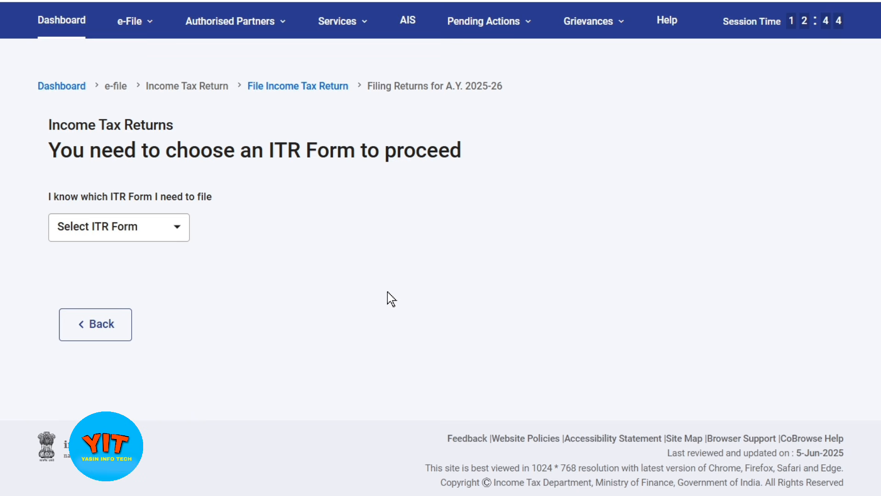
click(118, 235)
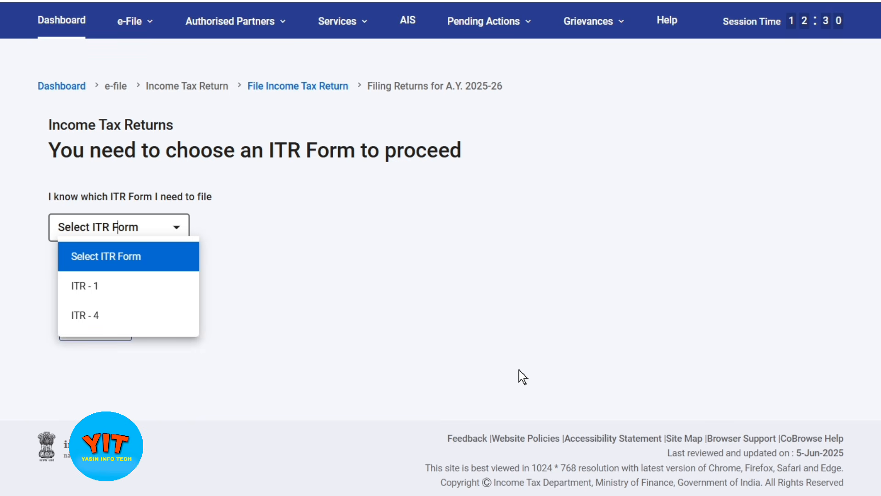
click(91, 294)
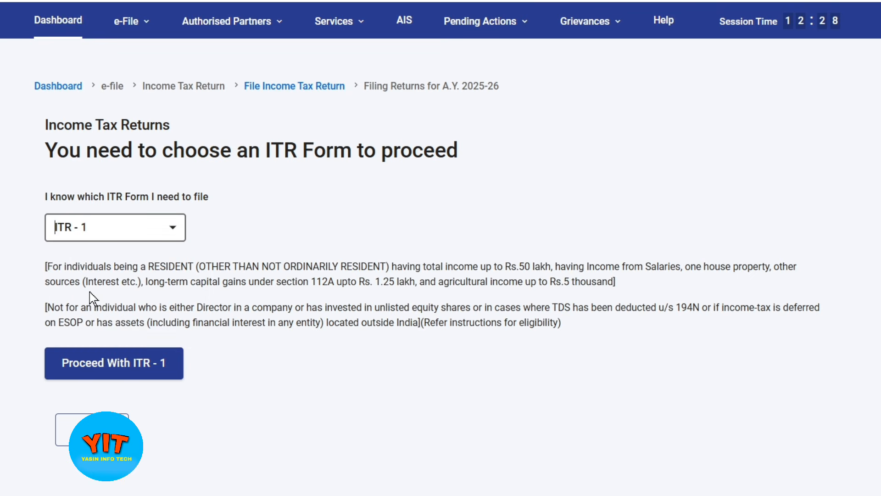
click(122, 367)
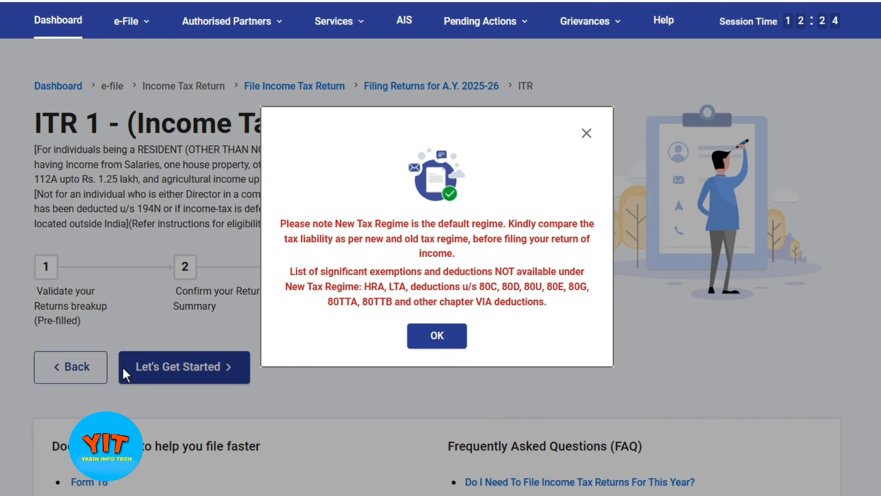
- Acknowledge the tax regime notice, start the ITR 1 return and continue with Others as the reason for filing
click(434, 344)
scroll(600, 310, down, 3)
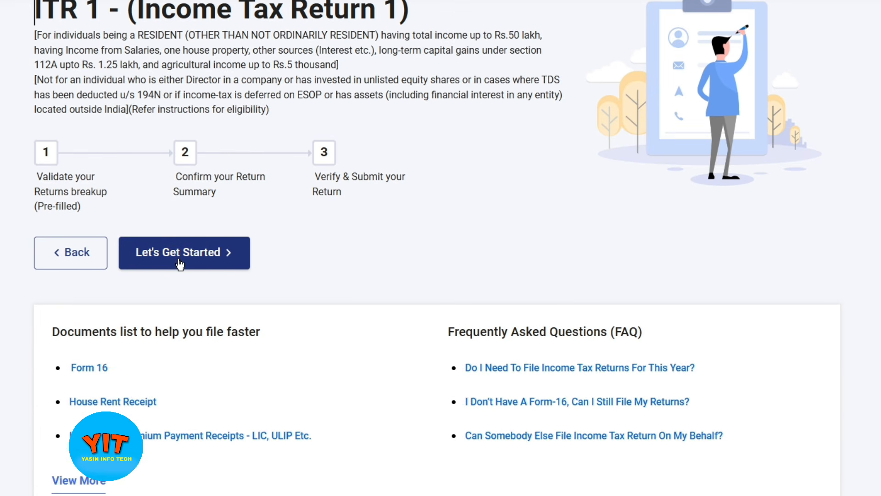
click(211, 261)
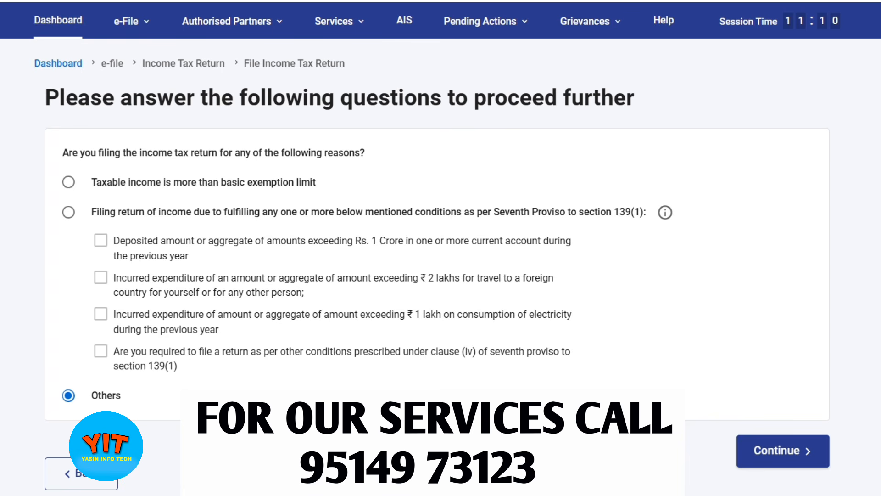
click(807, 455)
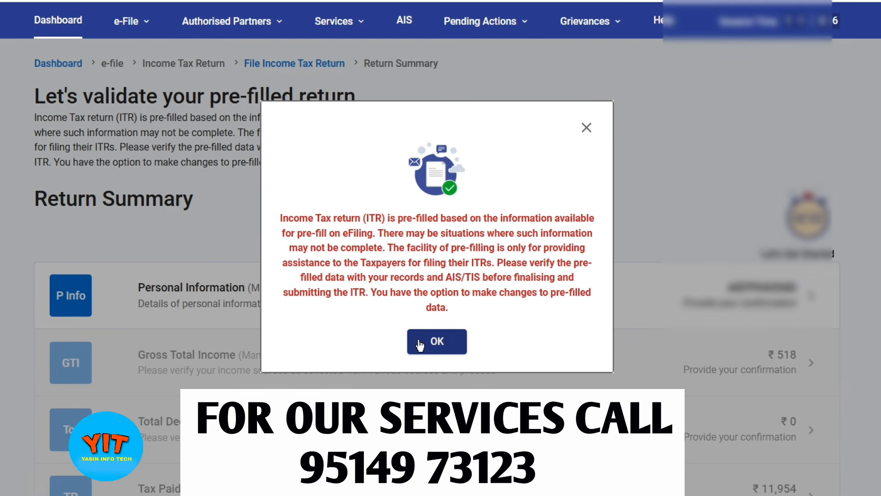
- Acknowledge the pre-filled data notice and go through the return summary to the Personal Information section
click(437, 341)
scroll(440, 343, down, 3)
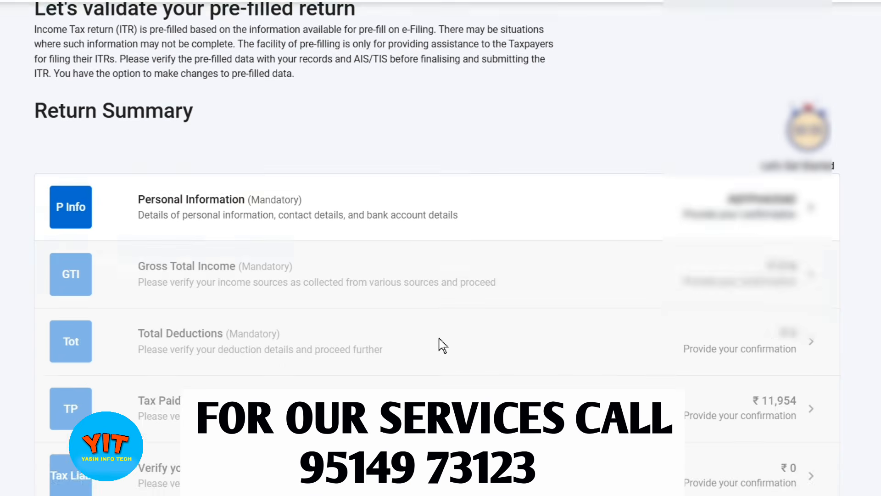
scroll(444, 342, down, 1)
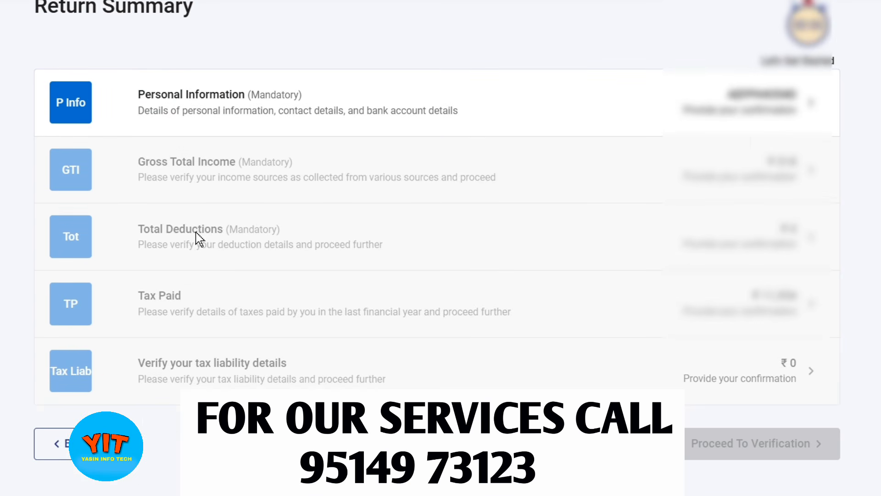
scroll(203, 240, up, 1)
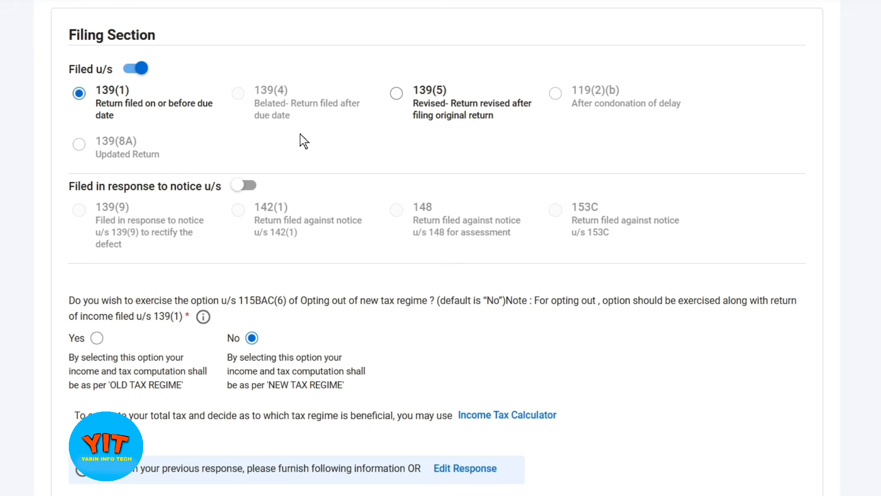
- Answer No to opting out of the new tax regime u/s 115BAC(6) in the Filing Section
scroll(451, 369, down, 3)
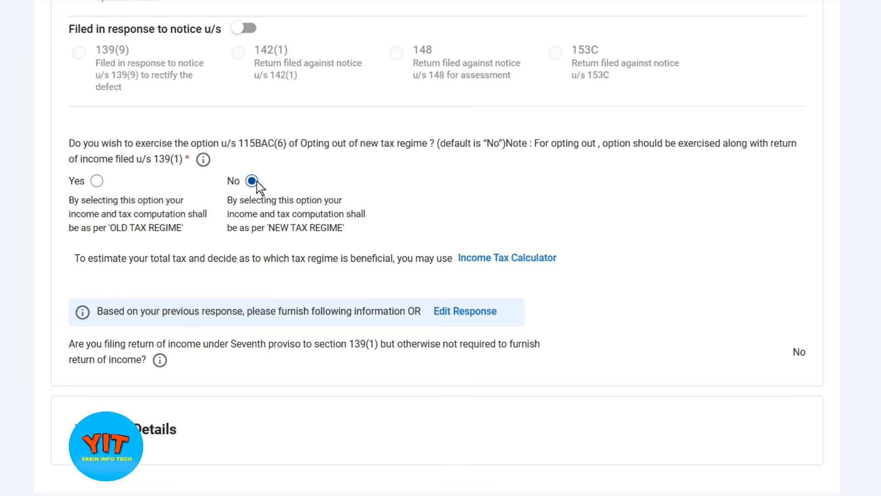
click(97, 181)
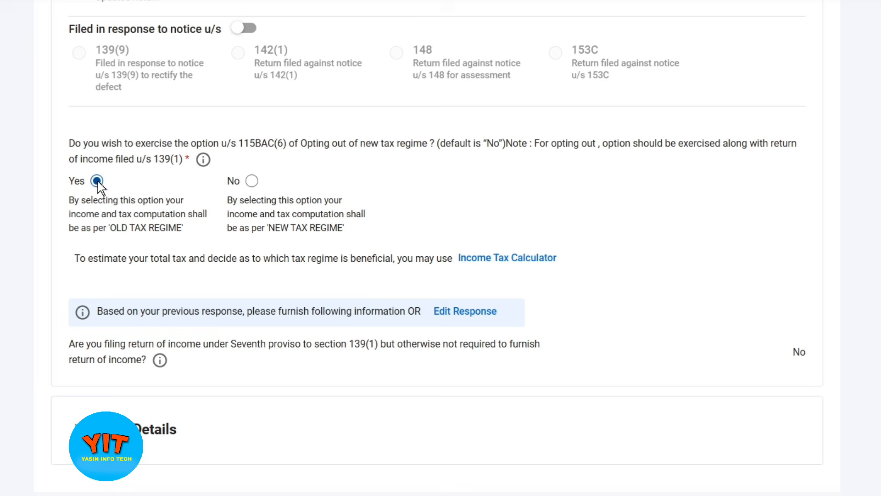
click(253, 183)
scroll(414, 214, down, 1)
scroll(414, 214, down, 2)
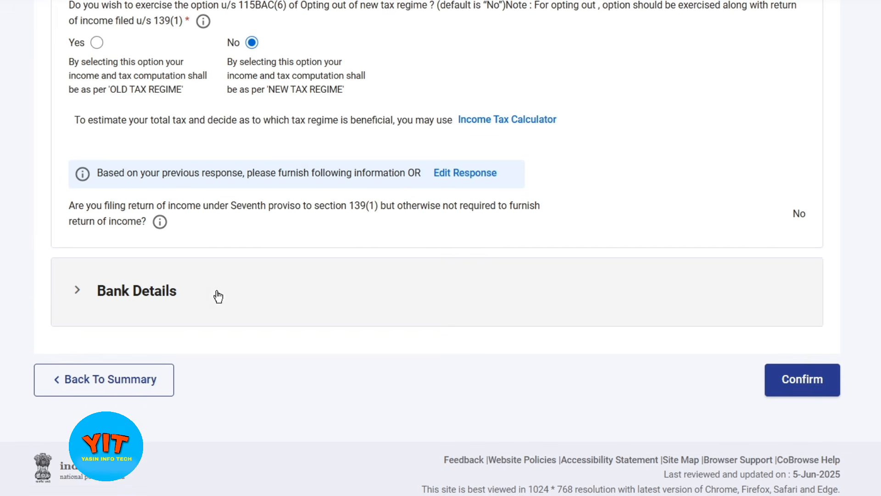
- Check the Bank Details and Filing Section, and confirm the Personal Information section
click(218, 296)
click(218, 295)
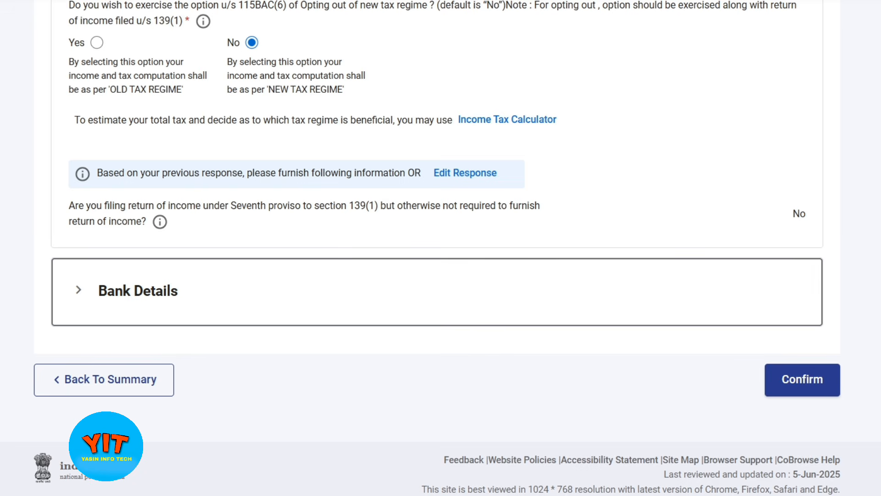
scroll(557, 281, up, 5)
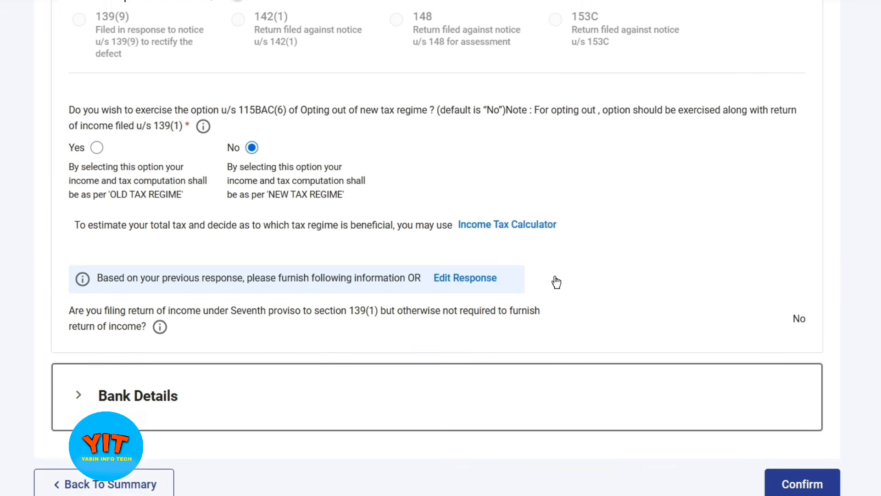
scroll(557, 281, up, 2)
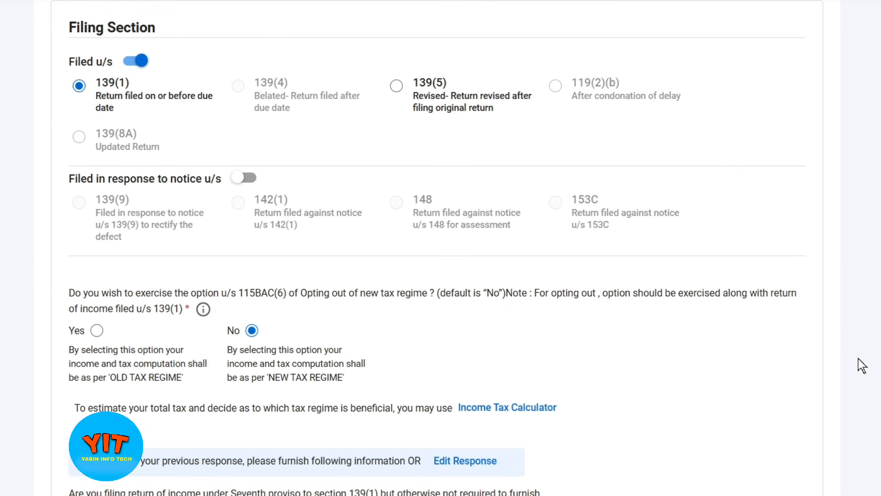
scroll(867, 367, down, 4)
scroll(878, 372, down, 3)
click(803, 378)
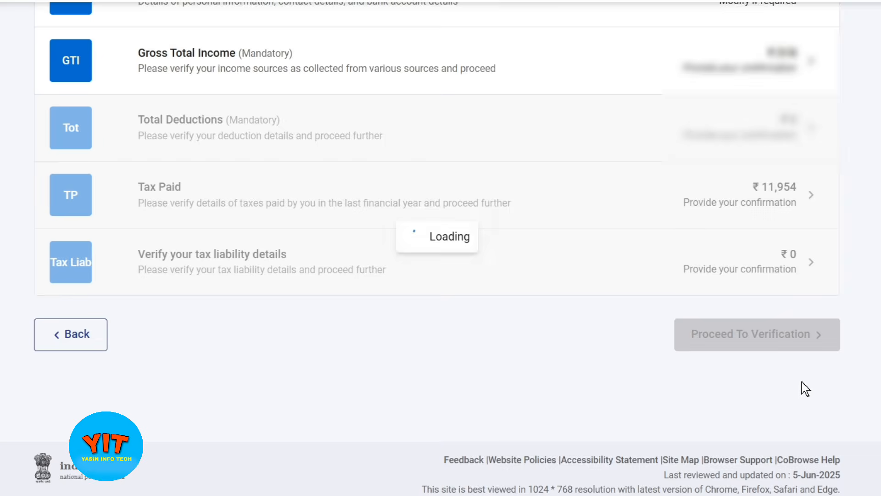
- Open B1. Income From Salary for editing within the Gross Total Income section
scroll(605, 373, up, 1)
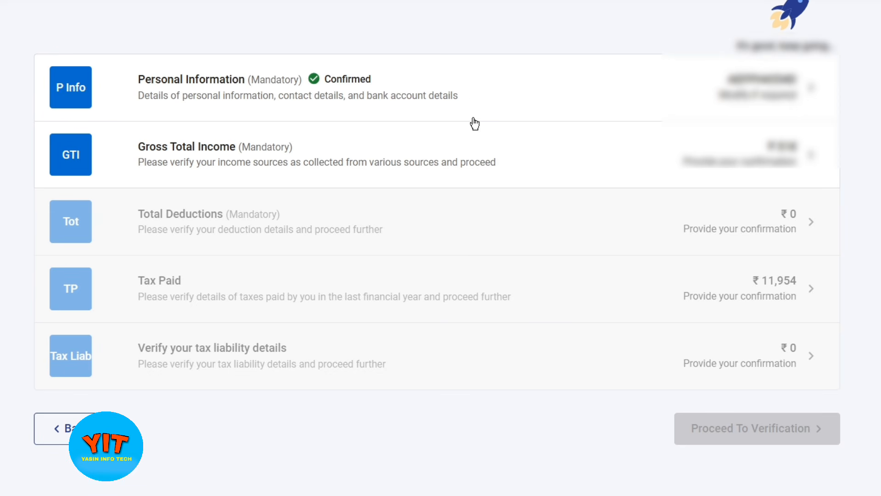
click(389, 165)
scroll(386, 163, down, 1)
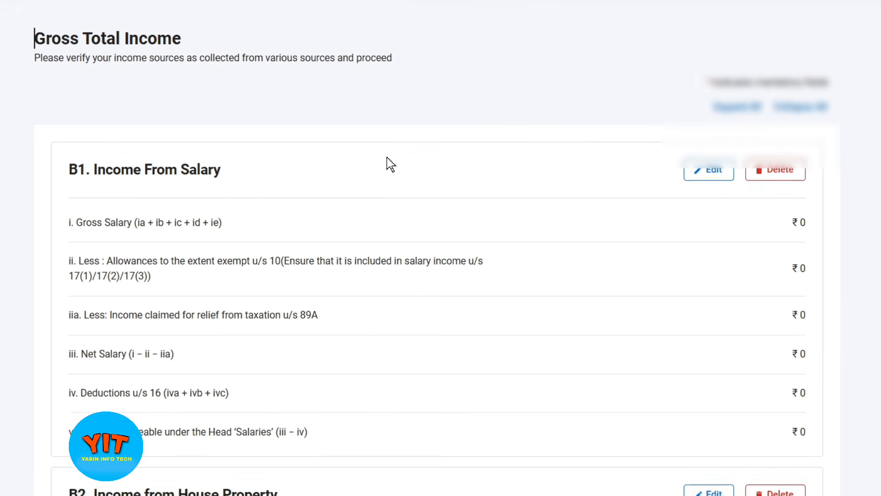
scroll(722, 161, down, 1)
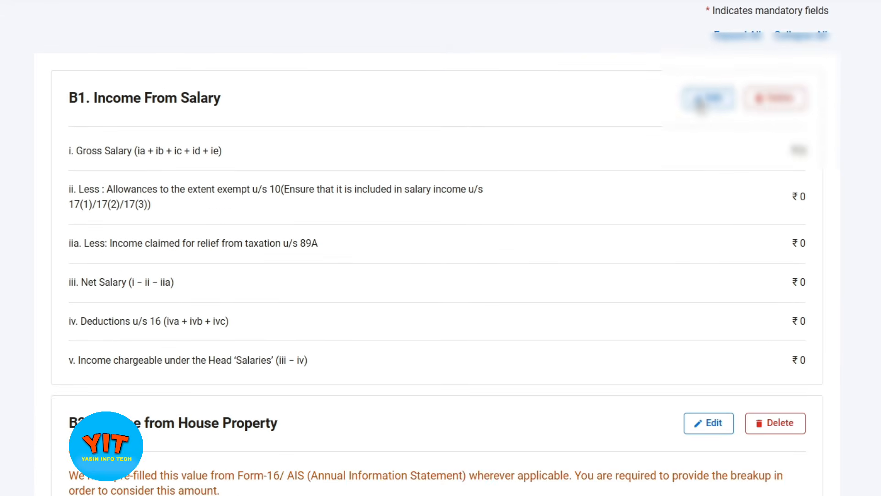
click(710, 96)
- Enter 450000 as the salary as per section 17(1)
click(744, 229)
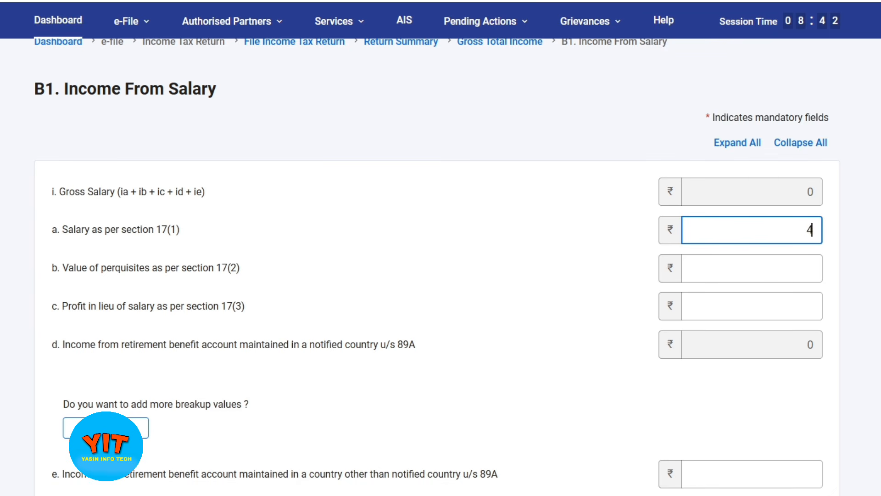
text(450000)
click(561, 289)
- Add a breakup entry under Exempt Allowances in the B1. Income From Salary form
scroll(547, 283, down, 3)
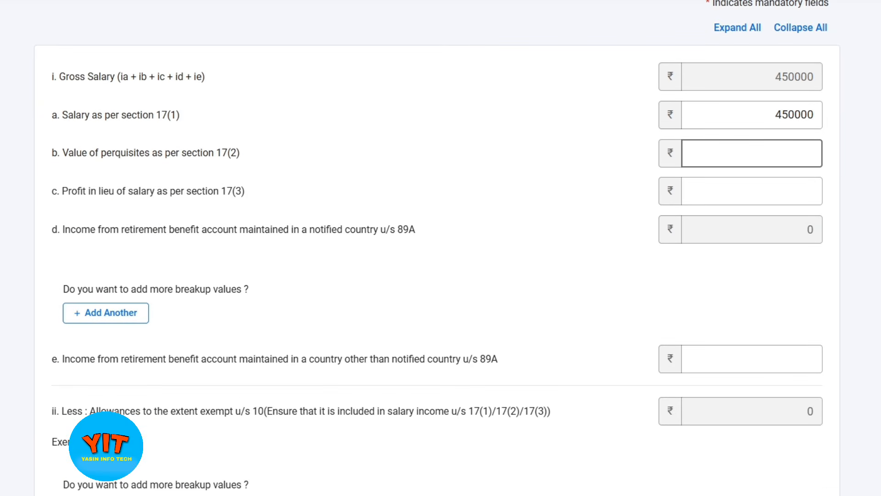
scroll(717, 206, down, 2)
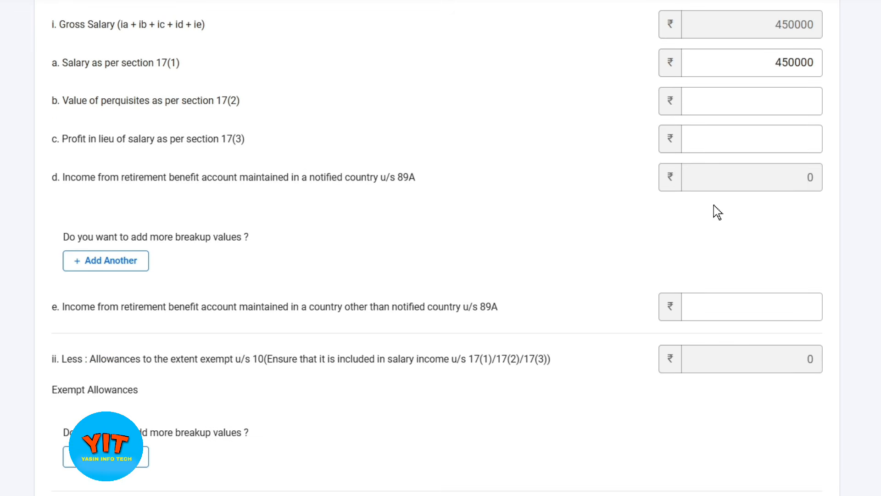
scroll(246, 251, down, 1)
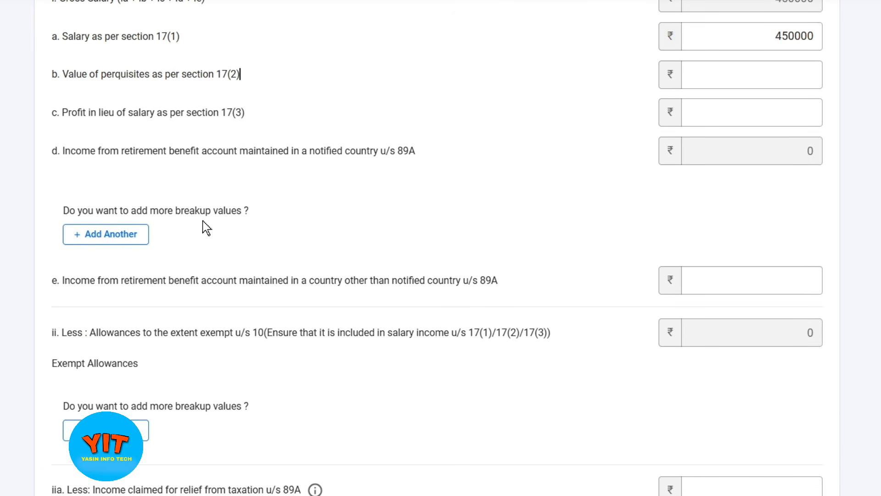
scroll(112, 234, down, 4)
click(109, 231)
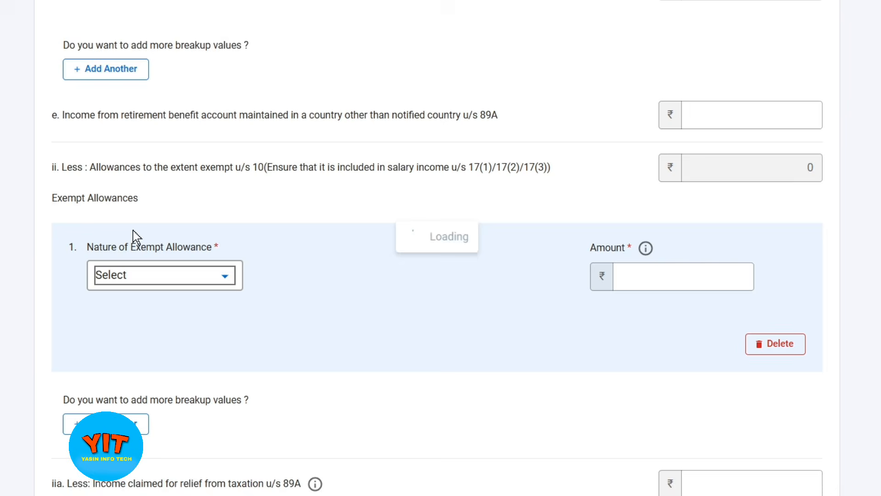
- Look through the available options for Nature of Exempt Allowance without choosing one
click(140, 246)
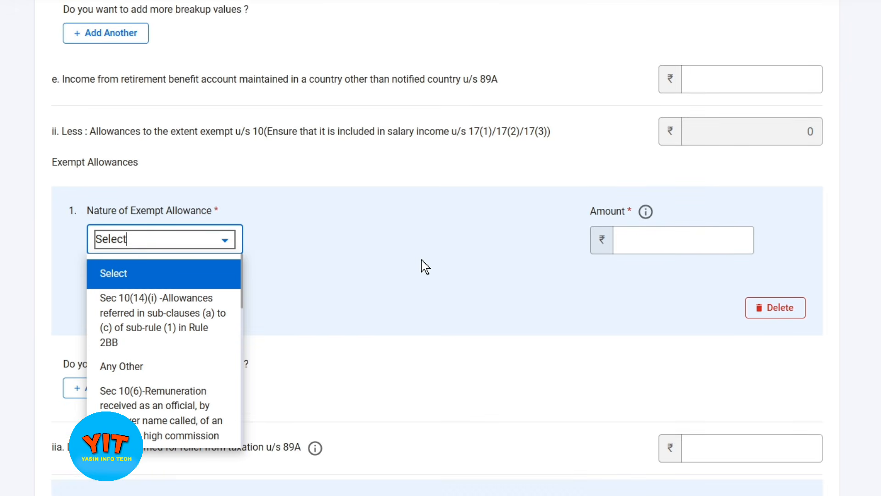
scroll(394, 242, down, 1)
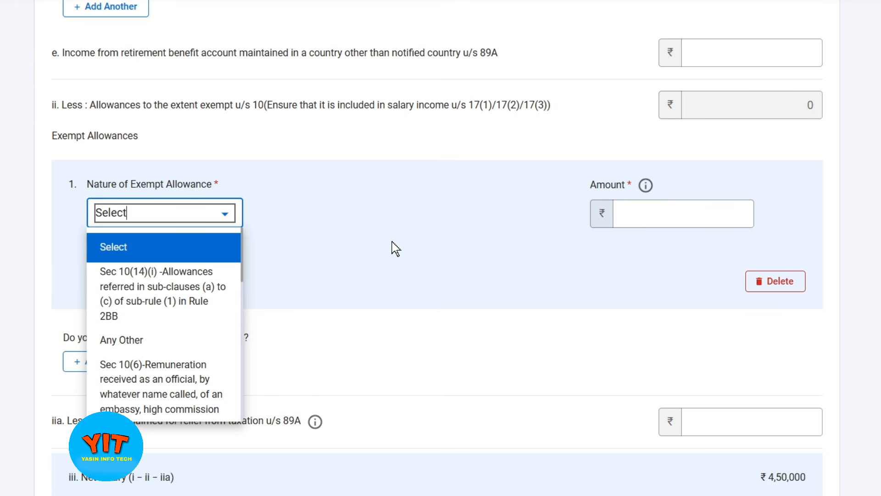
scroll(392, 241, down, 2)
scroll(171, 266, down, 2)
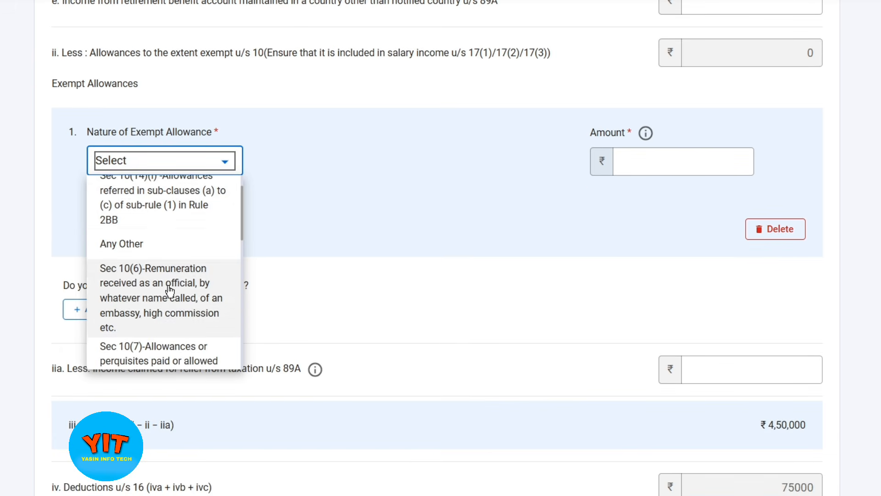
scroll(170, 289, down, 5)
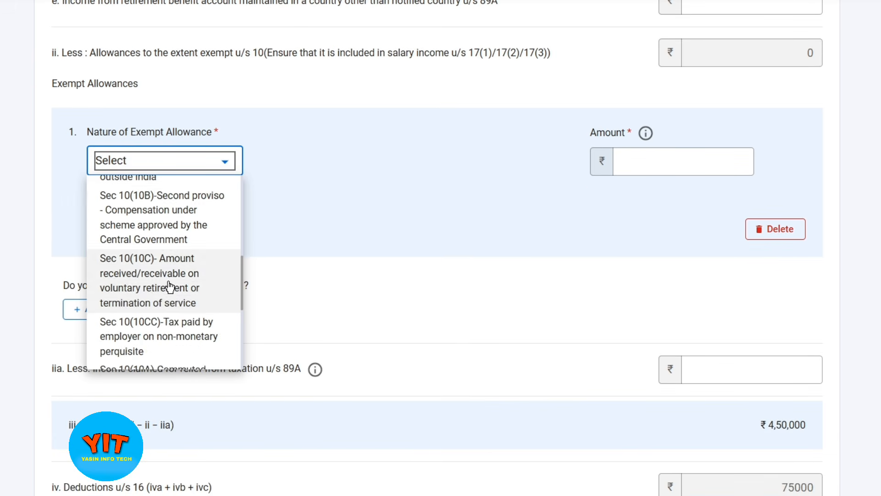
scroll(170, 287, down, 5)
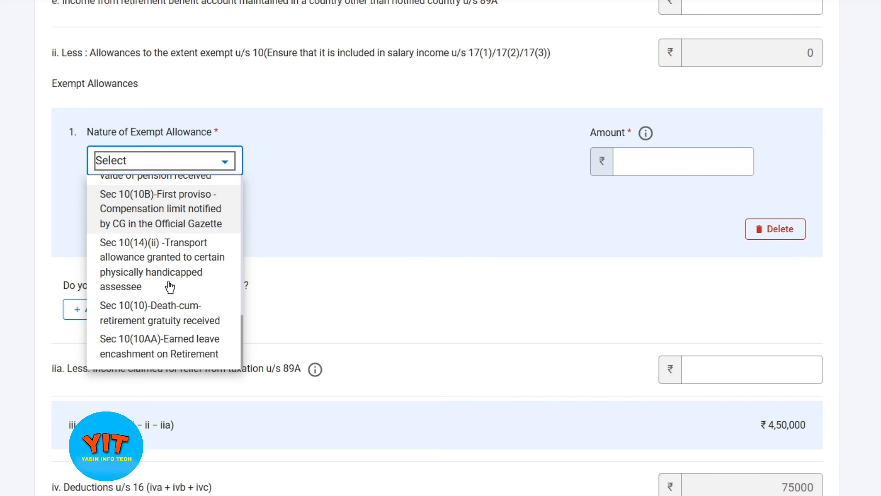
scroll(170, 287, up, 8)
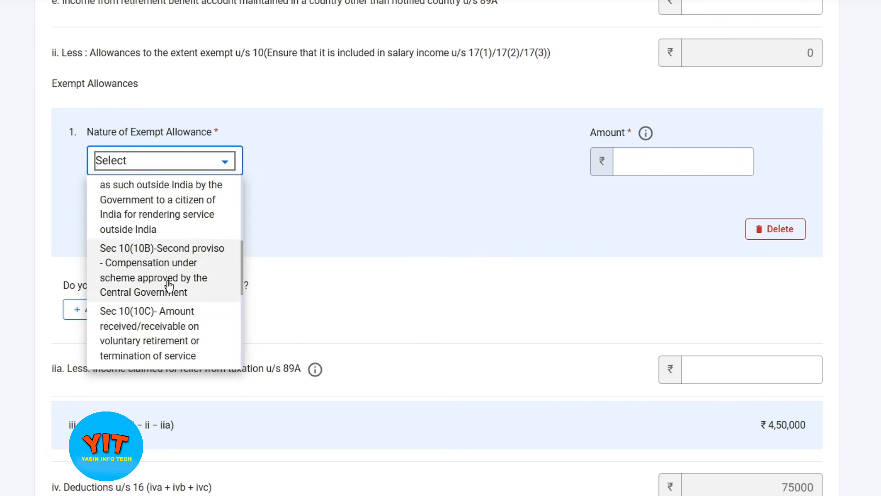
scroll(169, 287, up, 5)
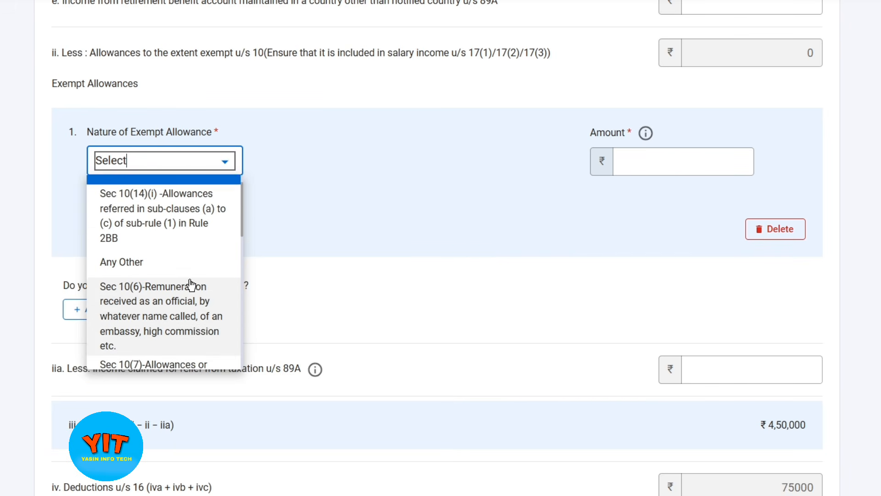
click(414, 219)
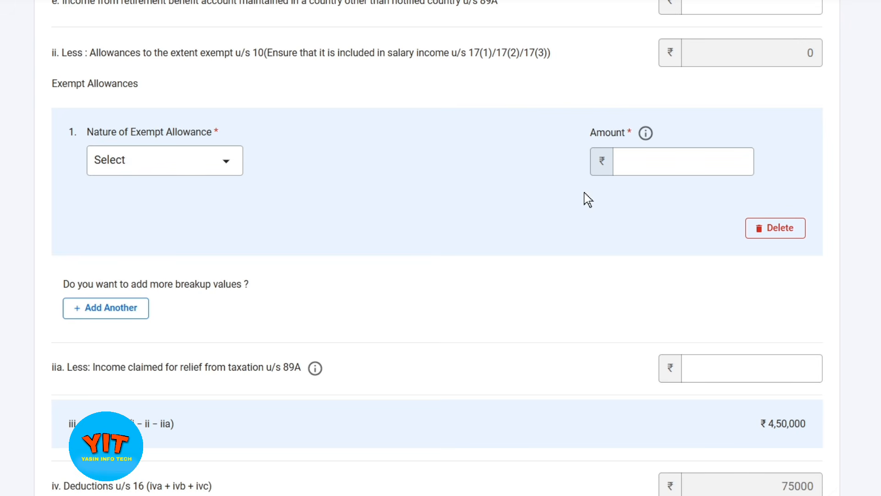
- Delete the blank exempt allowance entry and confirm its removal
click(759, 229)
click(485, 281)
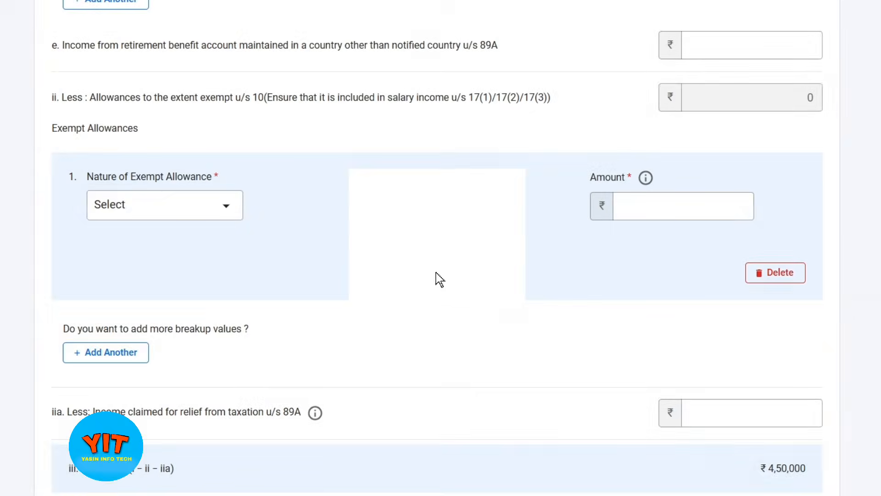
- Check the net salary and deductions u/s 16, and save the Income From Salary section
scroll(175, 204, down, 3)
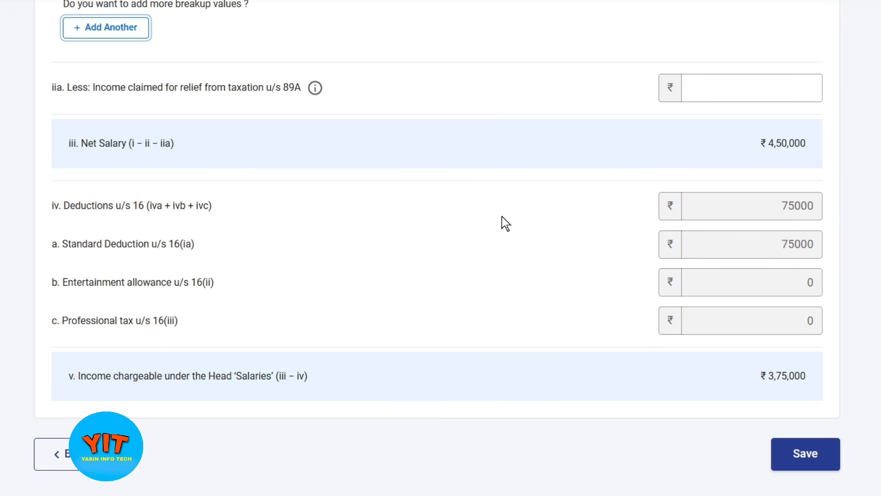
scroll(368, 262, down, 2)
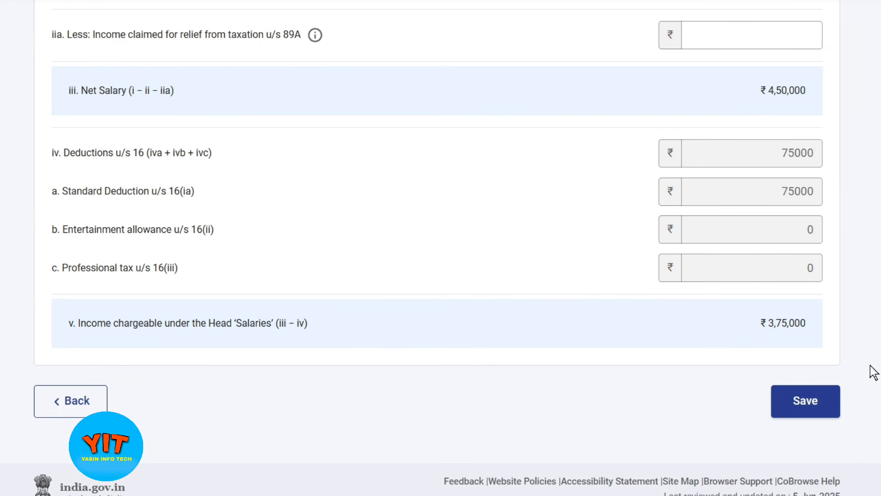
scroll(828, 417, up, 1)
click(805, 455)
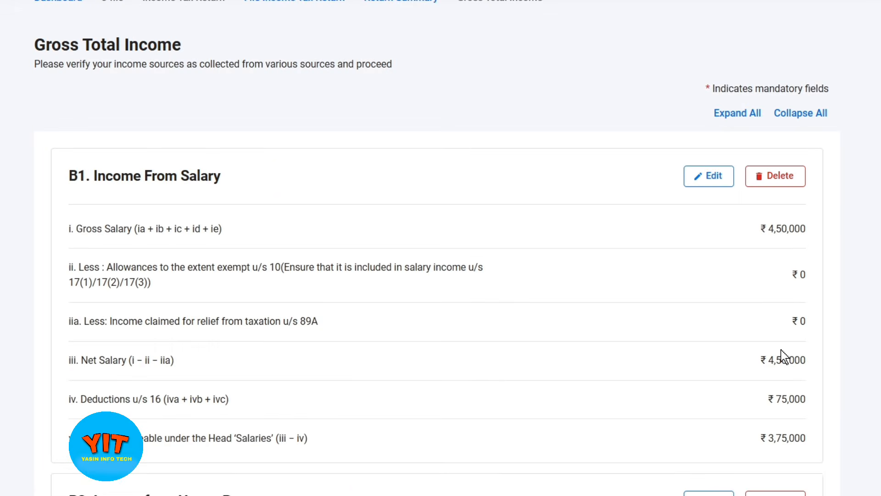
- Open B2. Income from House Property for editing and check the Type of House Property options
scroll(785, 356, down, 7)
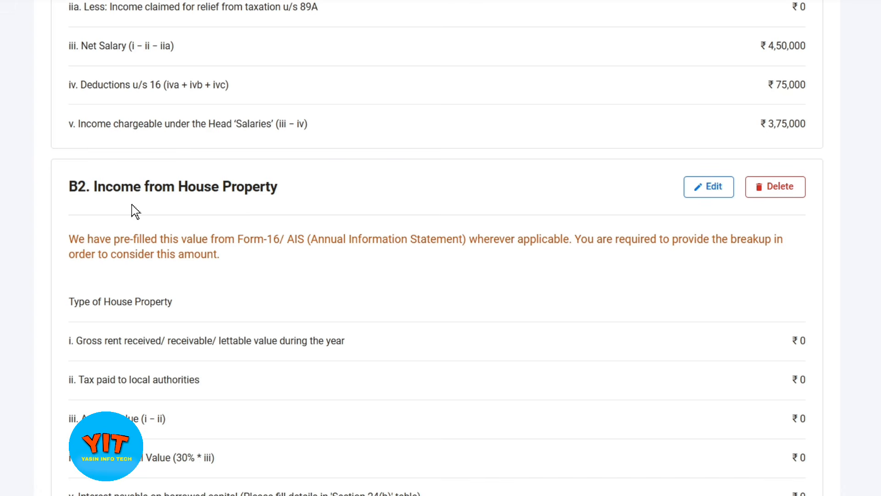
click(700, 187)
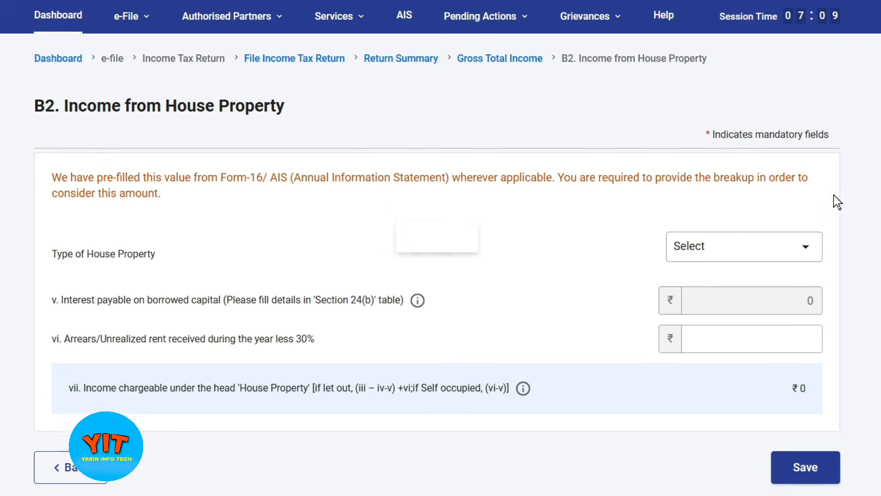
click(761, 222)
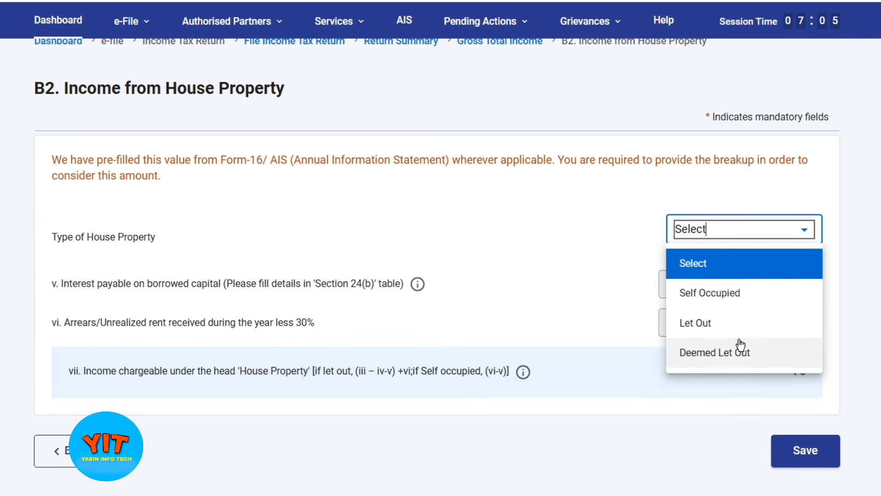
click(850, 311)
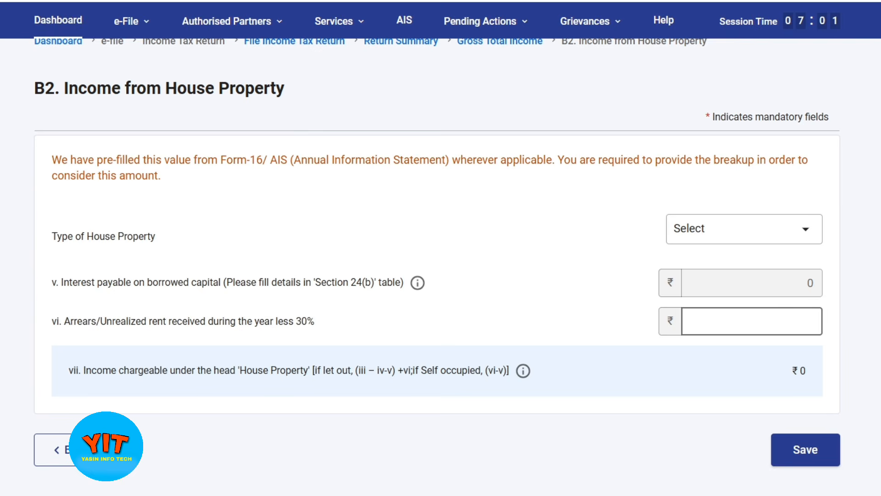
scroll(727, 308, down, 2)
click(753, 250)
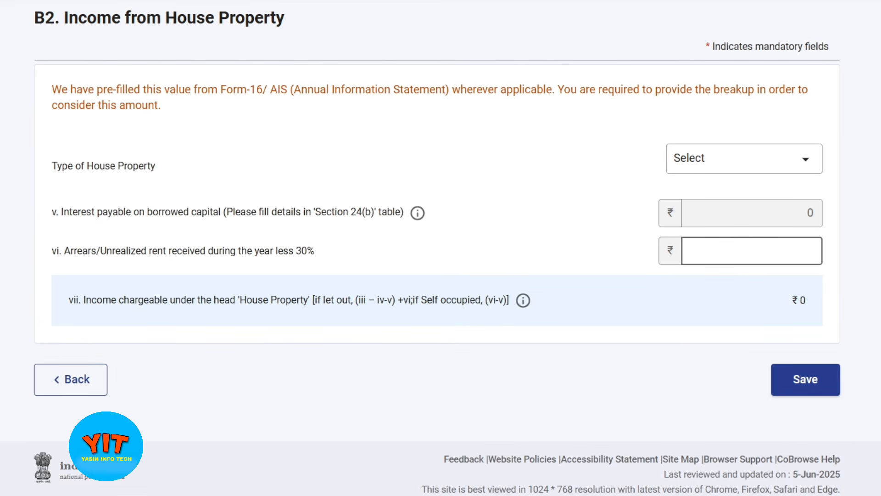
- Set the Type of House Property to Let Out and examine the rent, local tax and arrears fields it offers
click(688, 169)
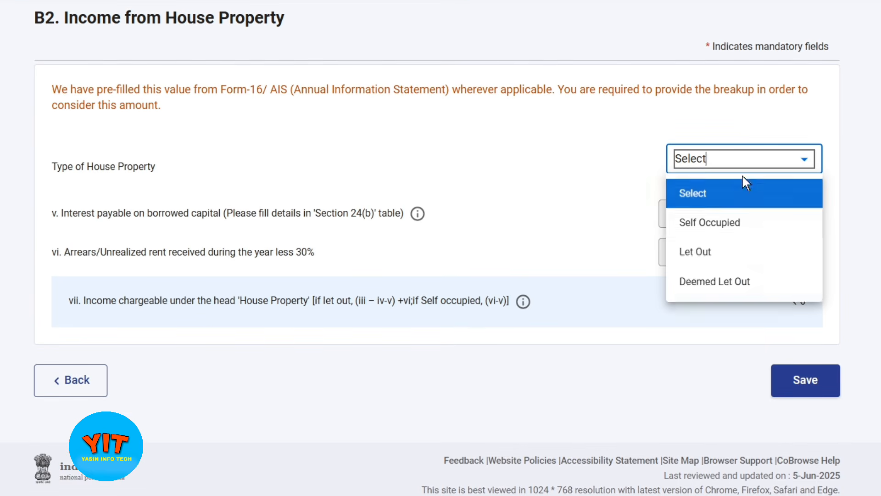
click(716, 255)
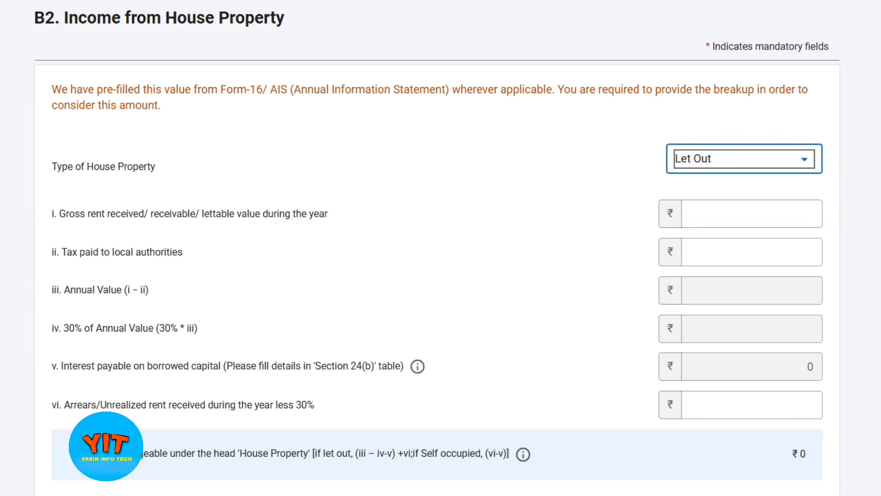
click(735, 216)
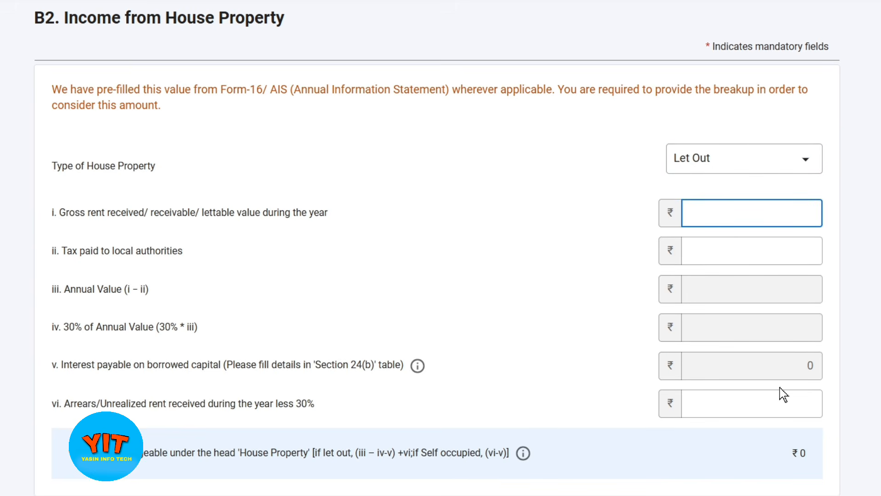
scroll(780, 388, down, 3)
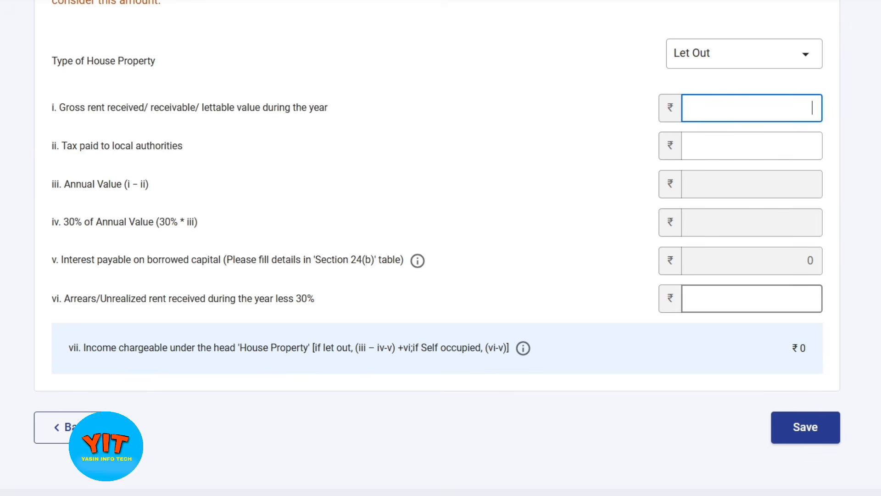
click(784, 288)
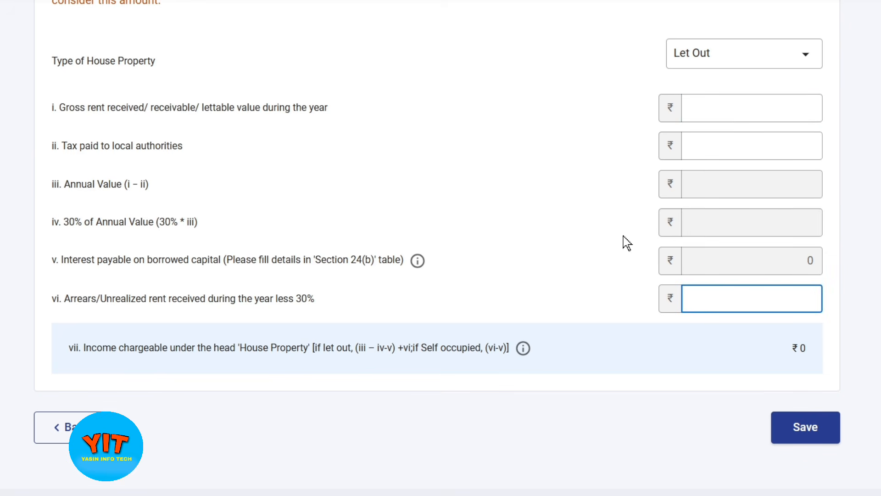
scroll(755, 218, up, 2)
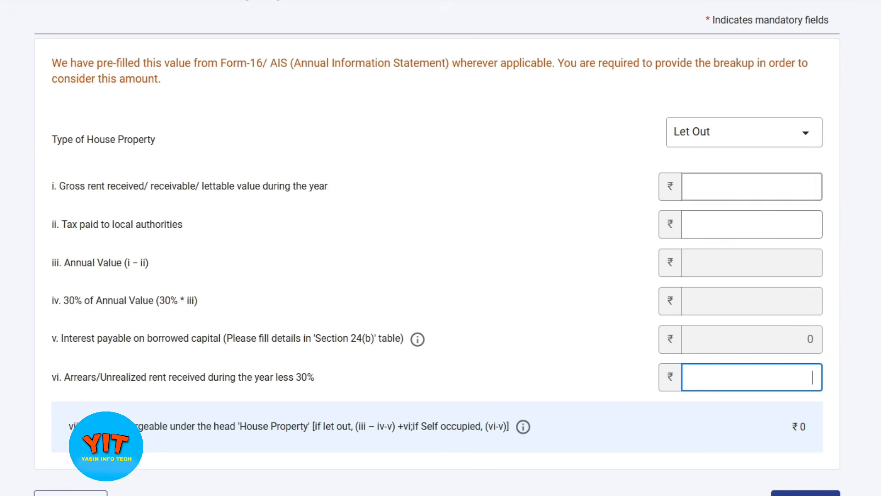
- Reset the Type of House Property to Select and save the House Property section
click(731, 134)
click(732, 165)
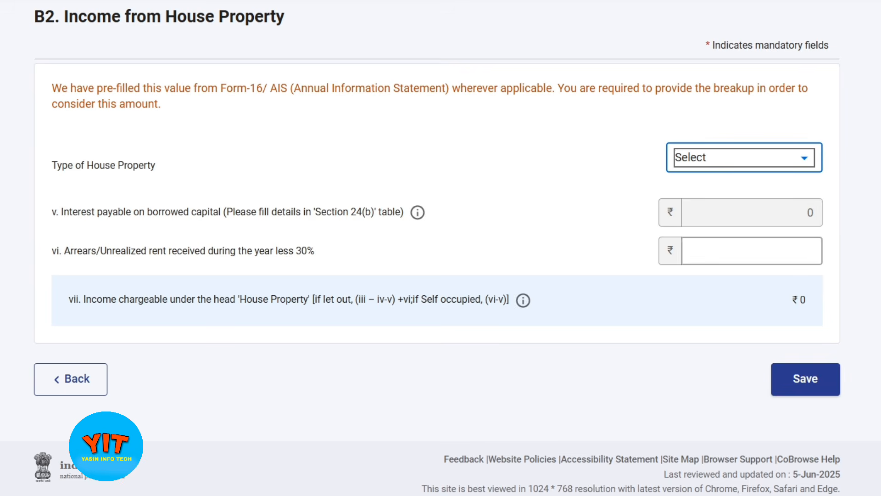
click(827, 374)
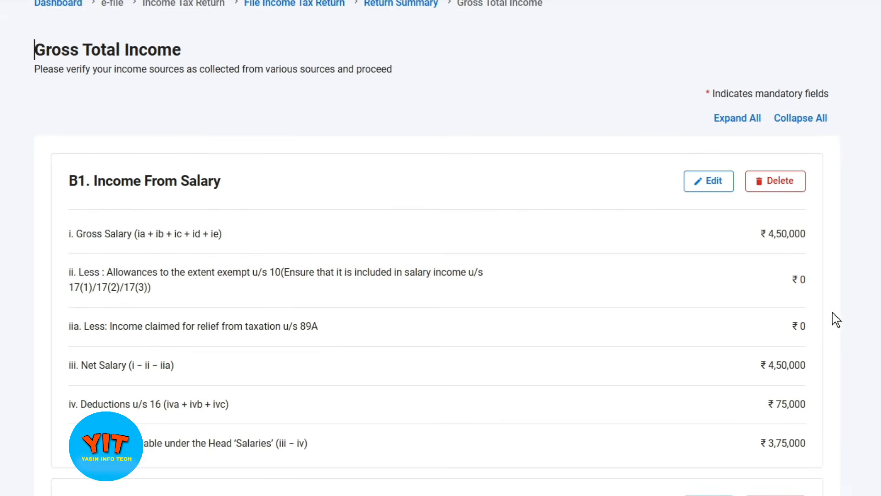
- Expand Section 24(b) - Interest on borrowed capital within Gross Total Income to check its entries
scroll(832, 312, down, 12)
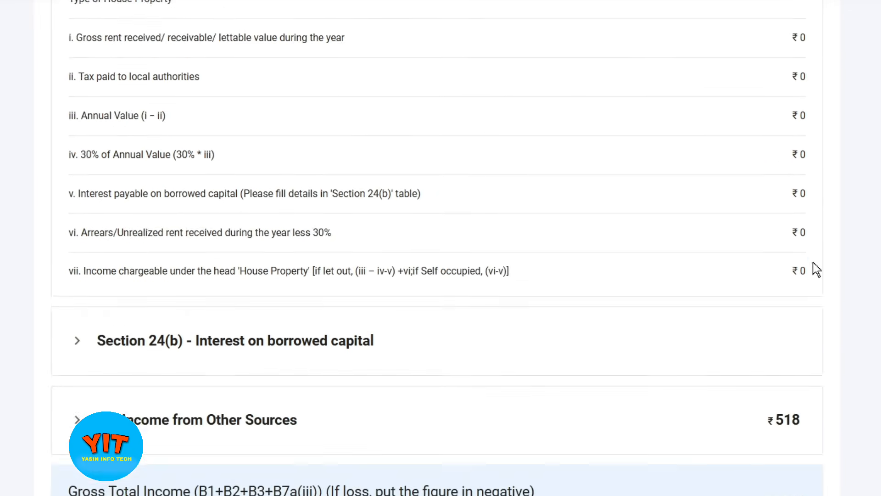
scroll(808, 262, down, 3)
scroll(289, 239, down, 2)
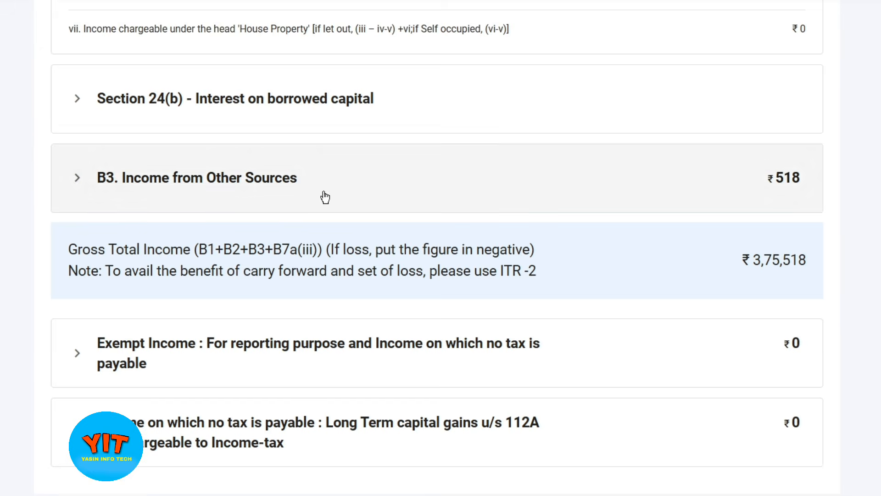
scroll(325, 198, down, 1)
click(229, 64)
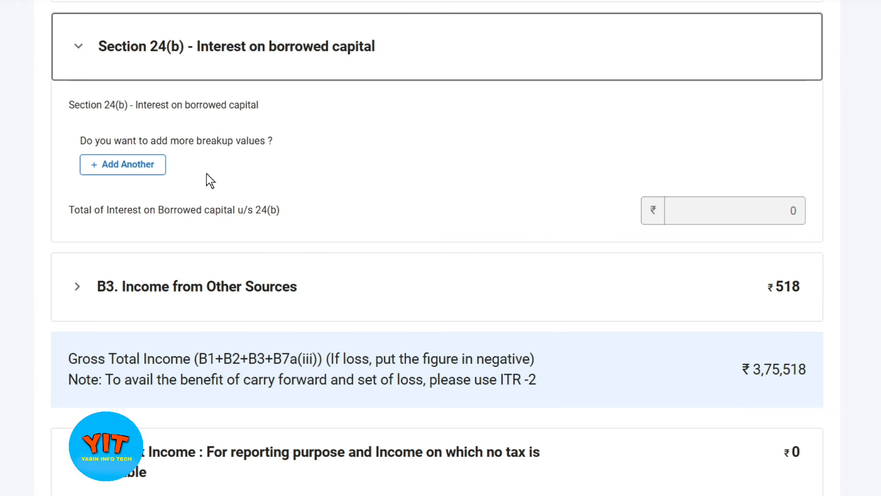
- Expand B3. Income from Other Sources and open the form for adding another income entry
scroll(210, 192, down, 3)
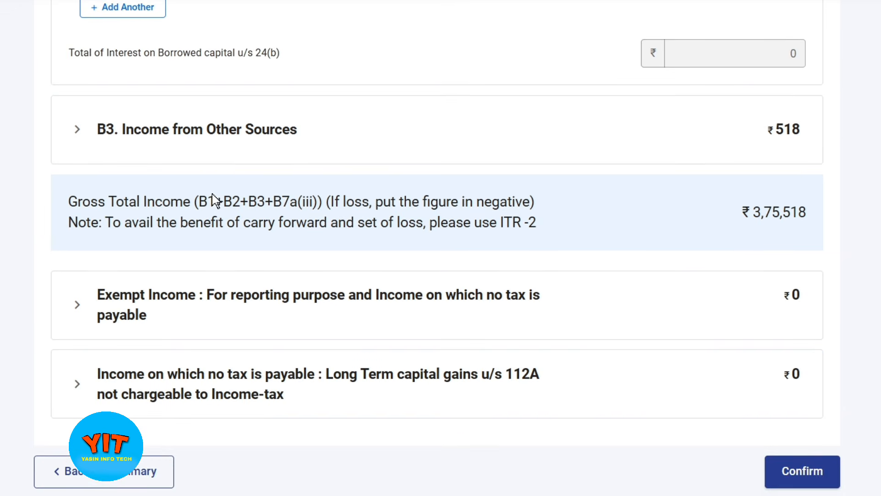
click(216, 147)
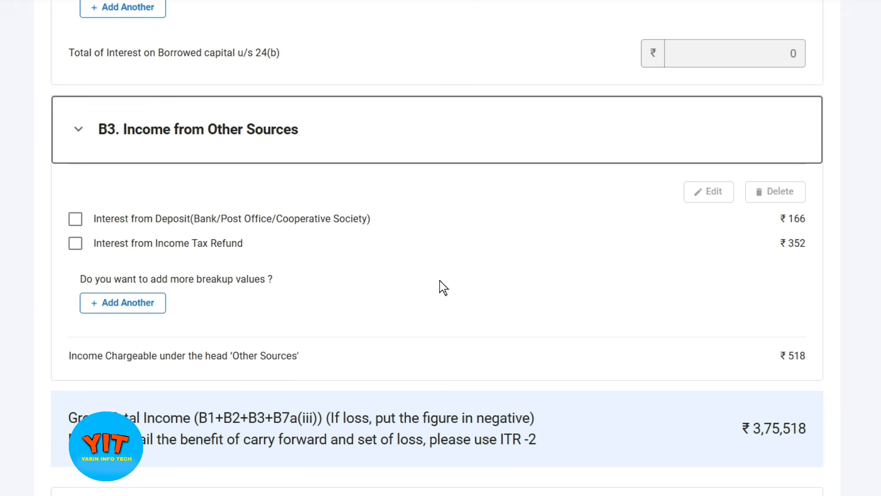
click(144, 304)
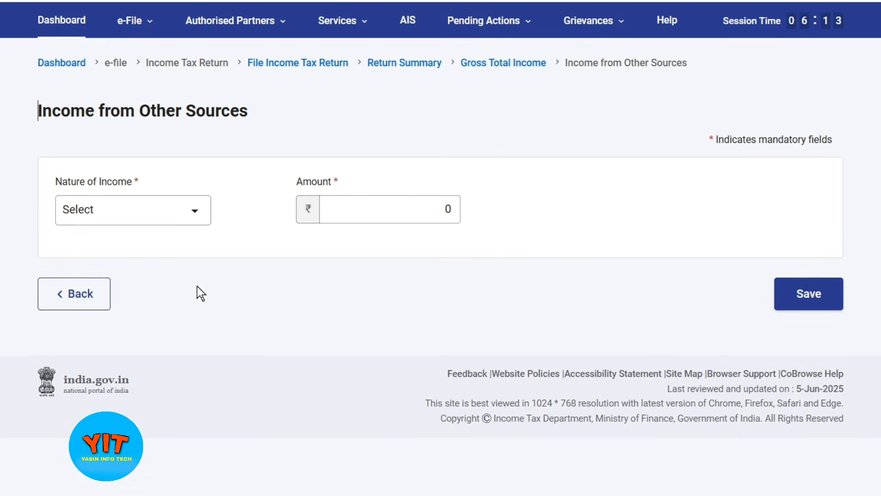
- Examine the Nature of Income options for other sources and return to Gross Total Income without adding an entry
click(140, 221)
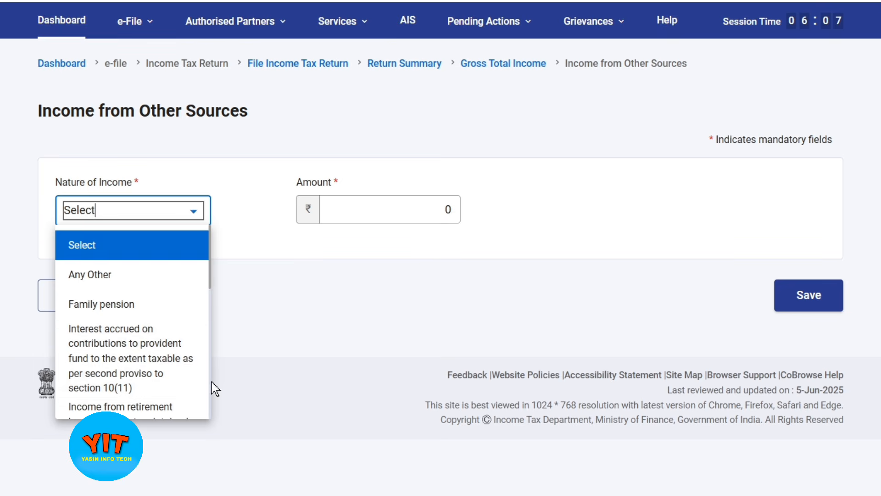
scroll(115, 362, down, 3)
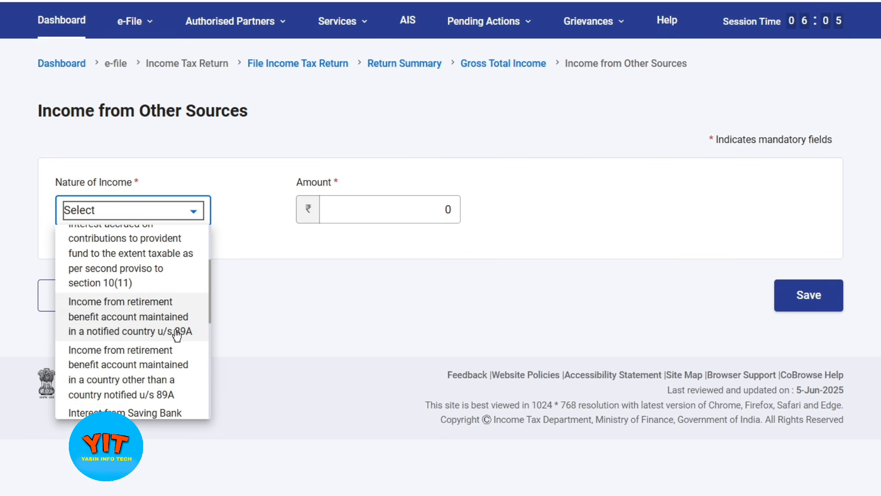
scroll(172, 340, down, 5)
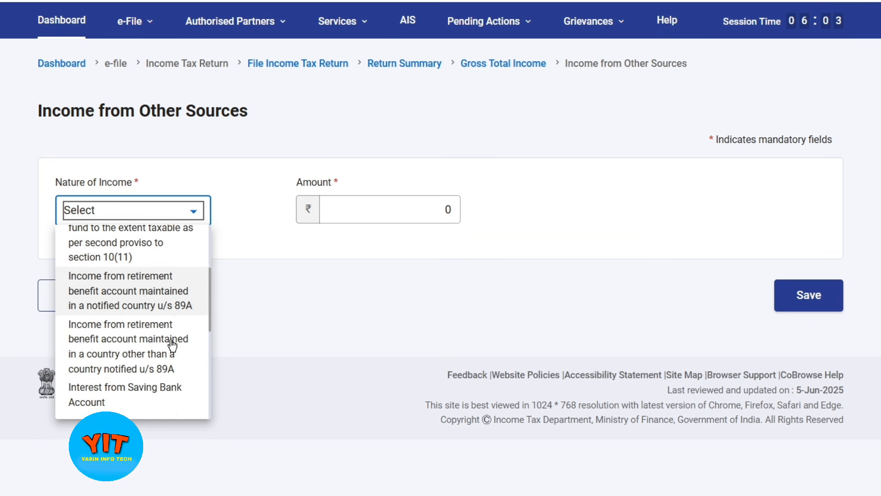
scroll(170, 352, down, 4)
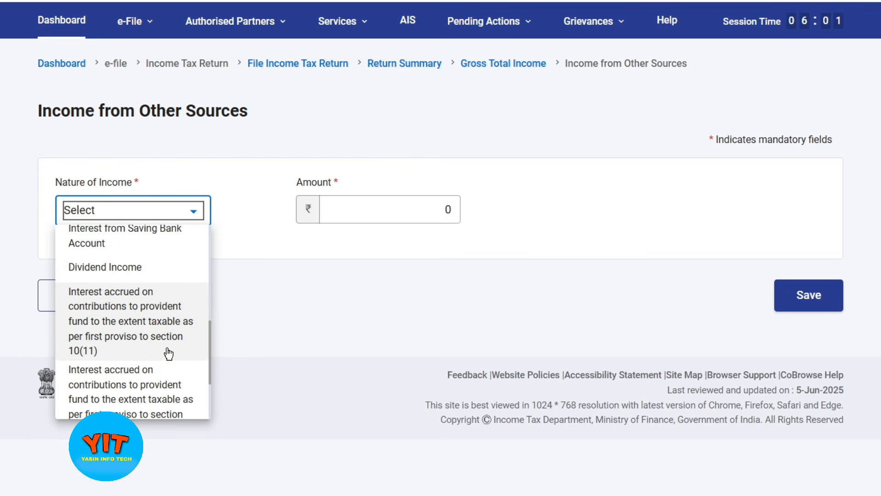
scroll(172, 354, up, 4)
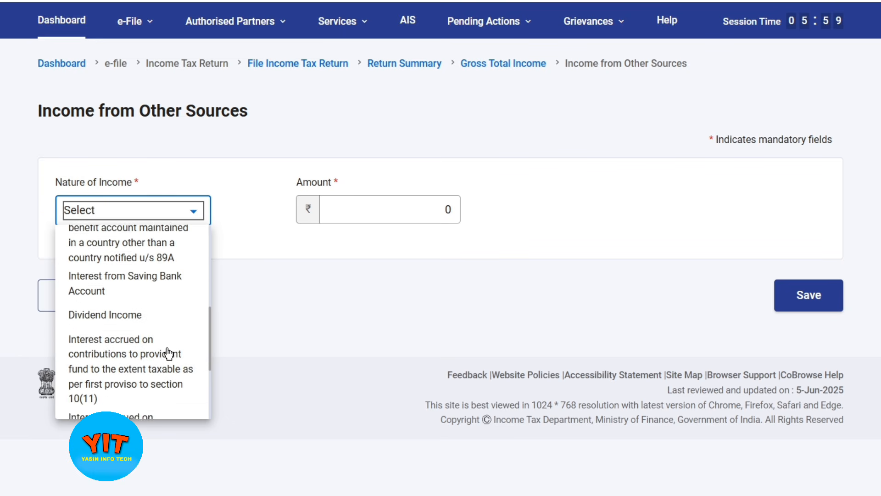
scroll(186, 320, up, 4)
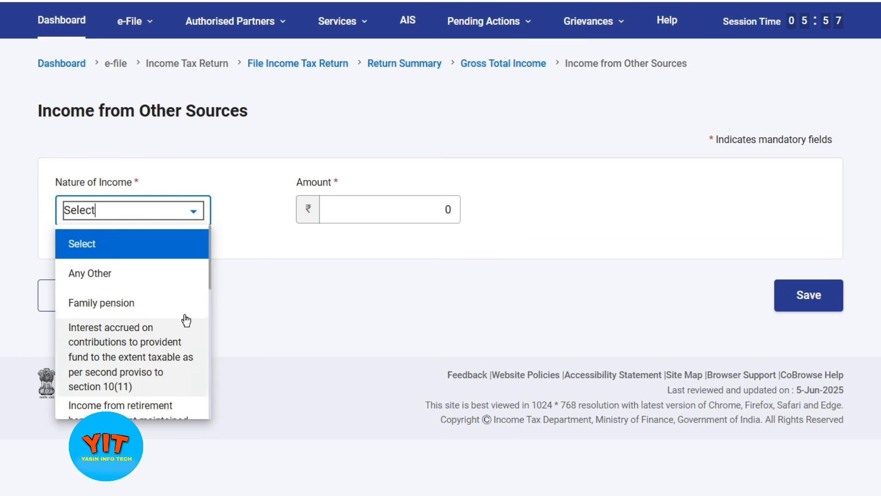
click(329, 291)
click(84, 305)
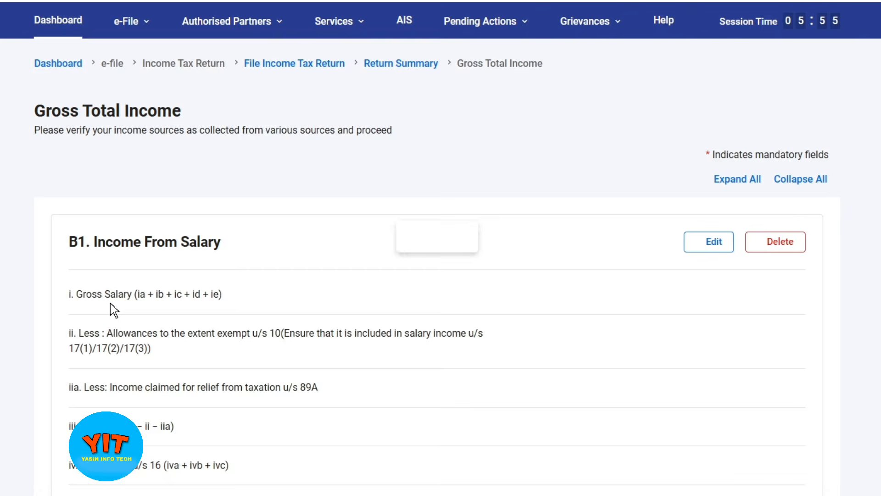
- Review the salary, house property, other-source and exempt income sections and confirm Gross Total Income
scroll(525, 337, down, 5)
scroll(533, 330, down, 12)
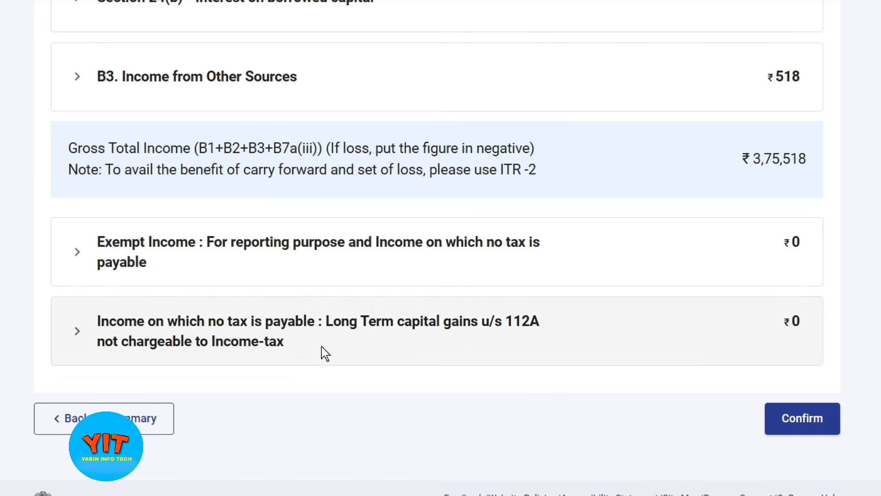
scroll(550, 304, up, 2)
scroll(553, 310, up, 15)
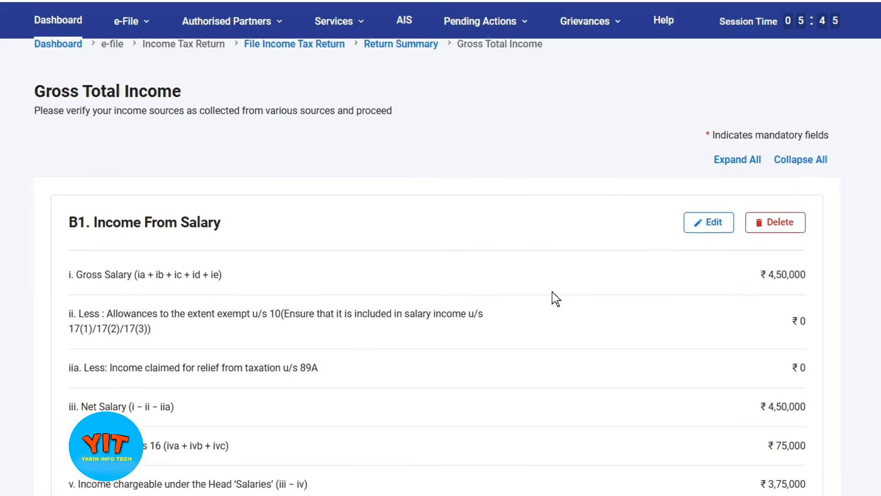
scroll(552, 292, down, 15)
scroll(552, 292, down, 7)
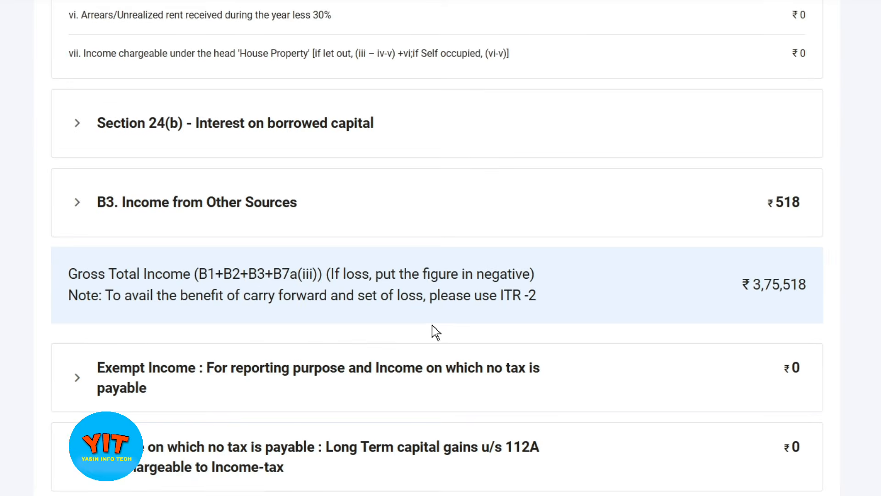
scroll(789, 259, up, 1)
scroll(789, 260, up, 15)
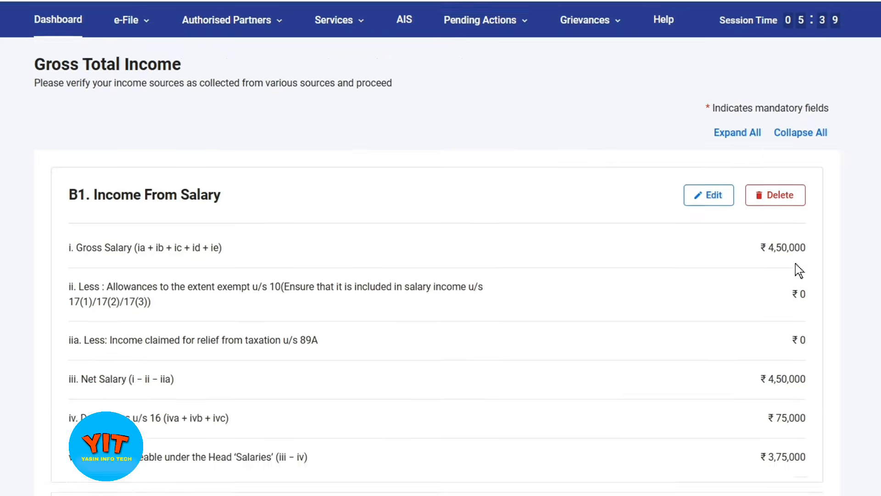
scroll(795, 263, down, 20)
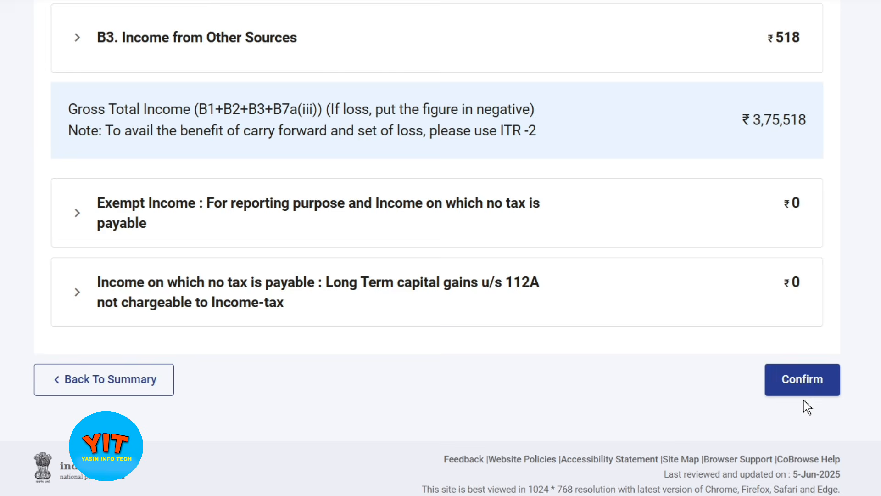
click(803, 390)
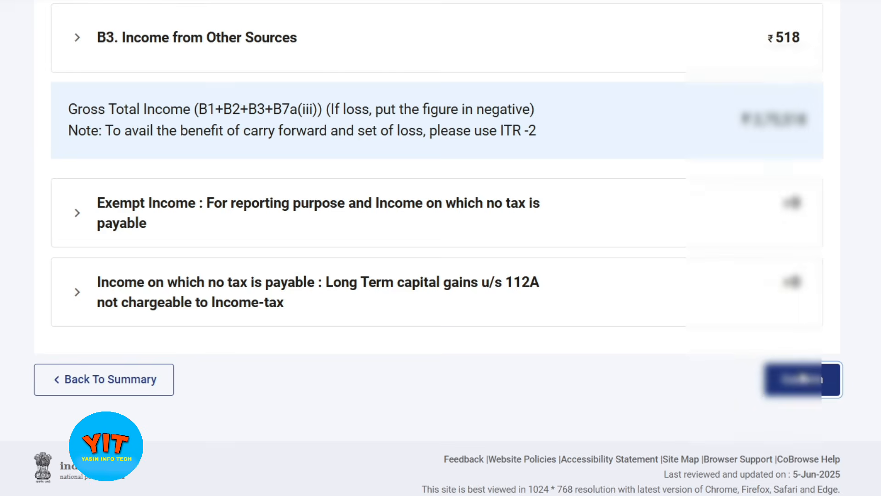
- Open Total Deductions from the Return Summary and dismiss the session timeout notice
scroll(468, 331, up, 2)
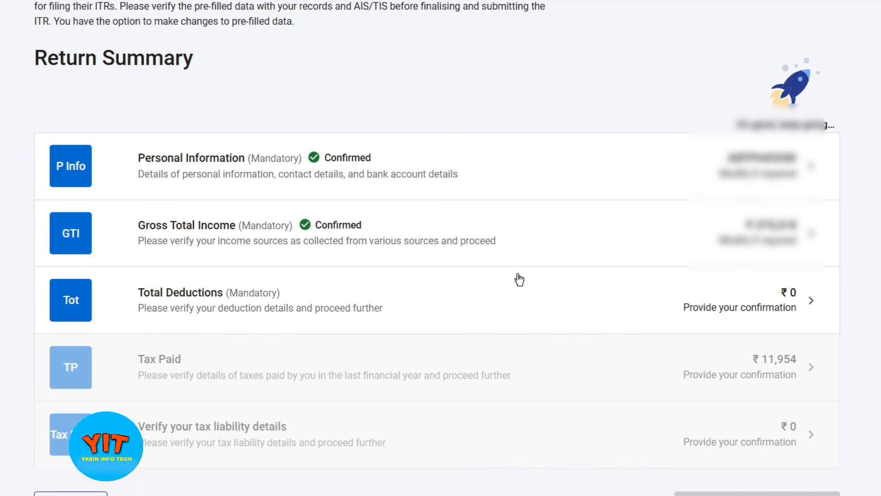
click(319, 302)
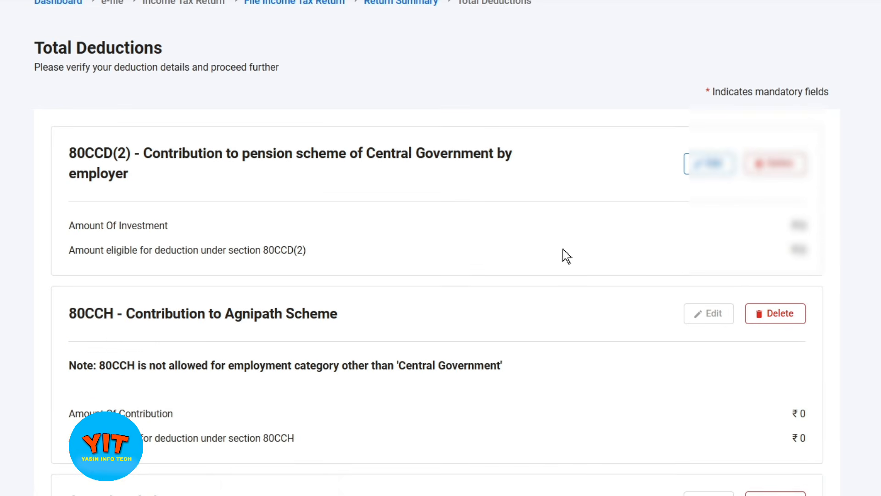
scroll(744, 259, down, 1)
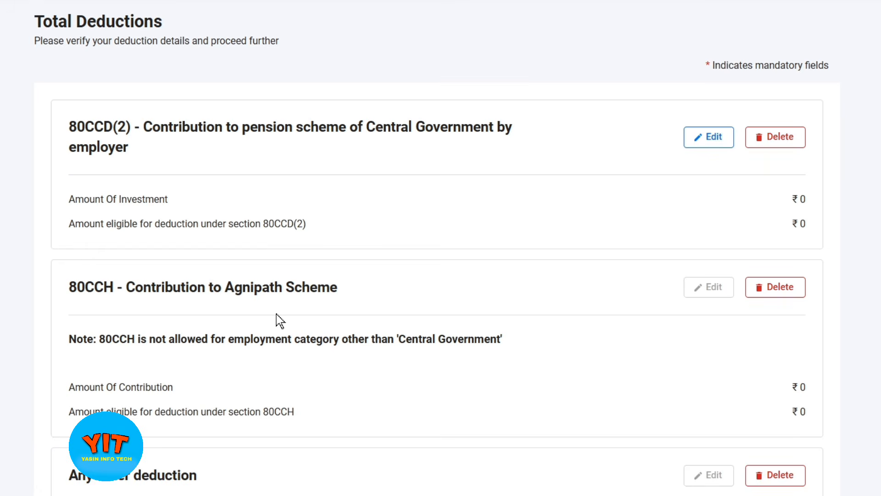
scroll(277, 314, down, 1)
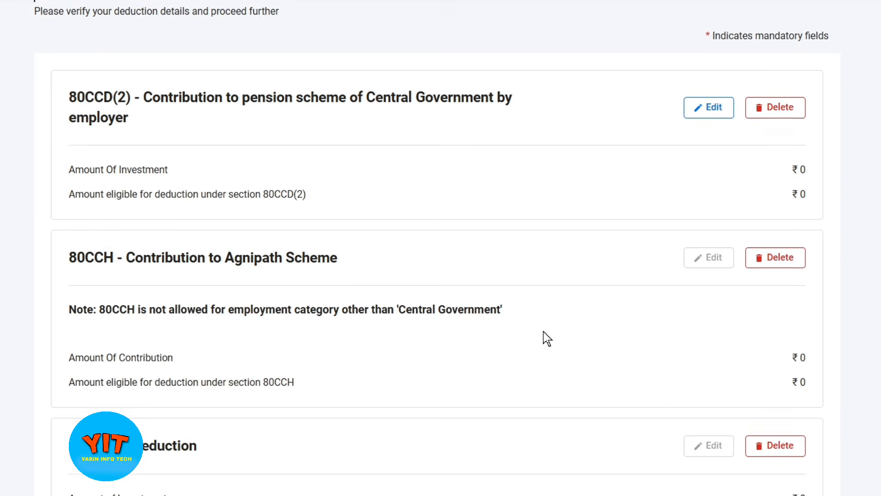
scroll(544, 338, down, 3)
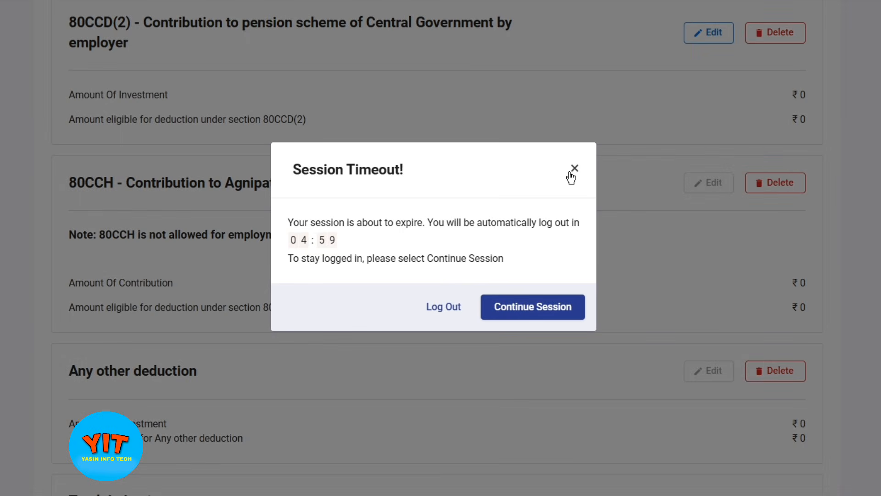
click(574, 169)
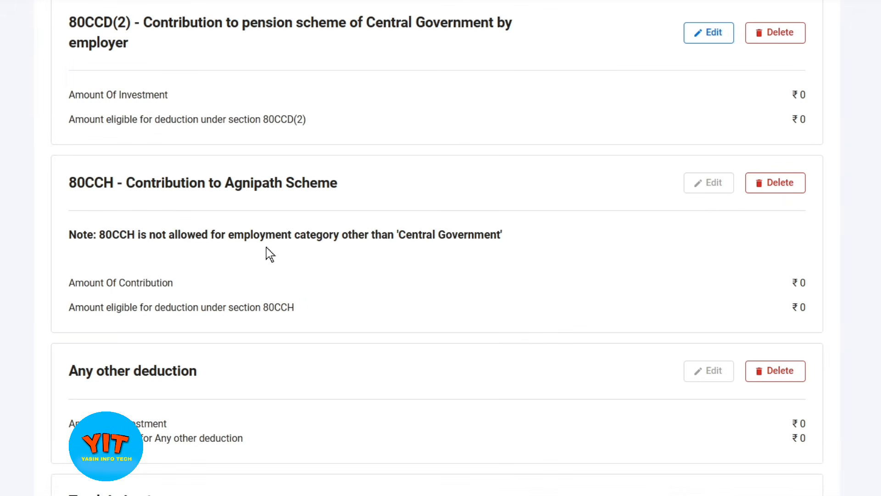
- Review the 80CCD(2), 80CCH and Any other deduction sections and confirm Total Deductions
scroll(300, 252, down, 2)
scroll(299, 255, down, 1)
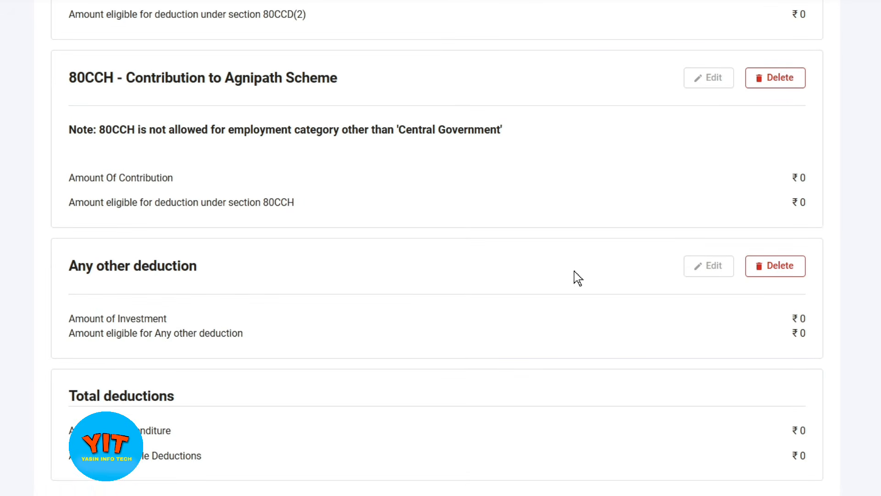
scroll(294, 308, down, 2)
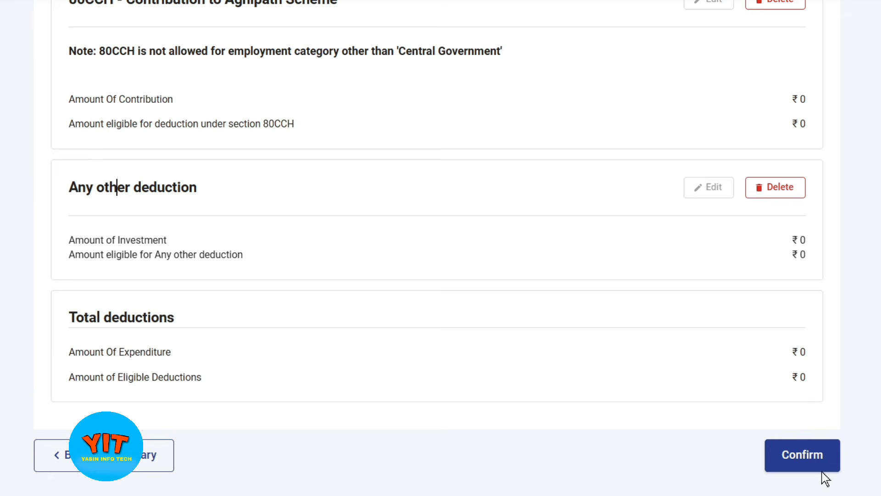
scroll(823, 472, up, 7)
scroll(460, 325, down, 2)
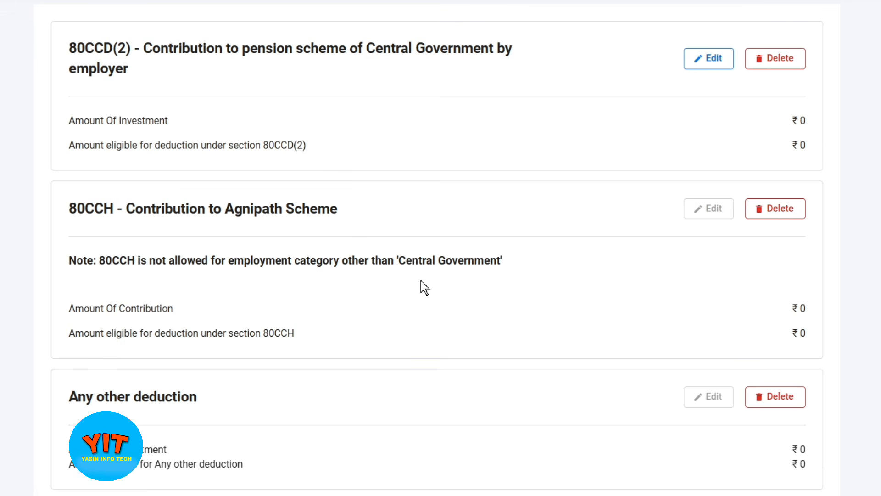
scroll(421, 285, down, 6)
scroll(418, 299, up, 7)
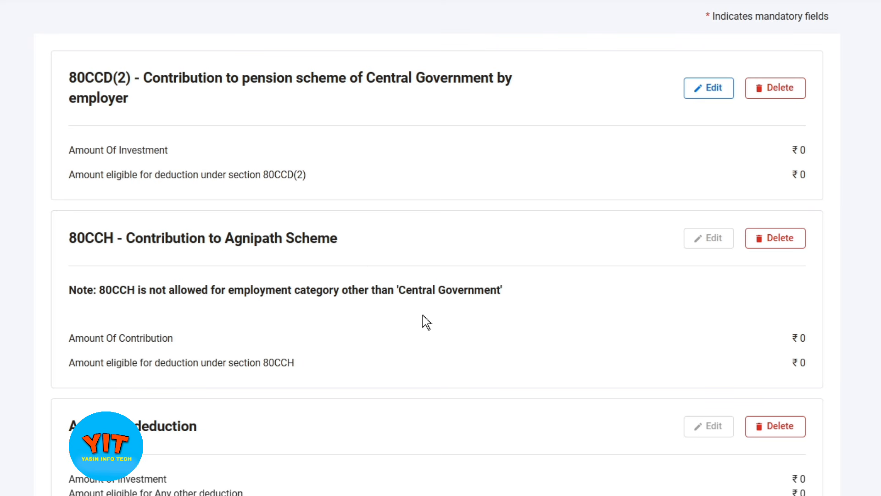
scroll(467, 247, up, 1)
scroll(602, 354, down, 5)
scroll(802, 405, down, 3)
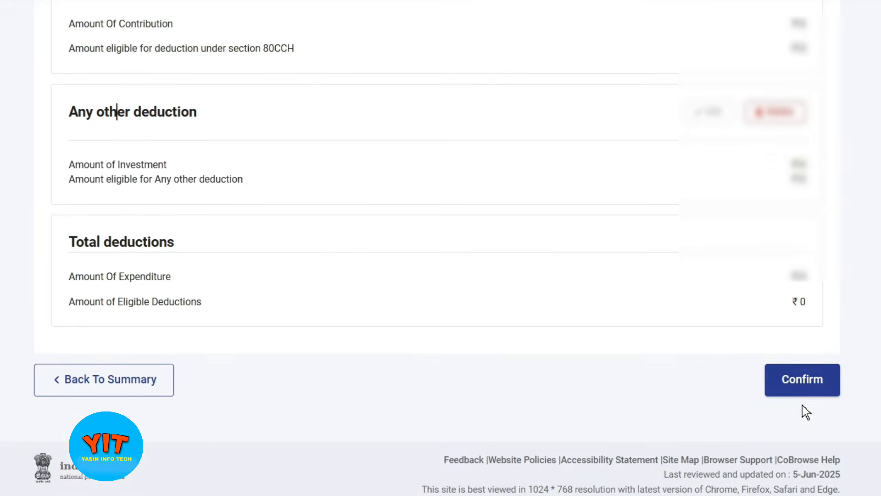
click(806, 383)
- Open the Tax Paid section from the Return Summary and look over its TDS, TCS and advance tax schedules
scroll(454, 334, down, 1)
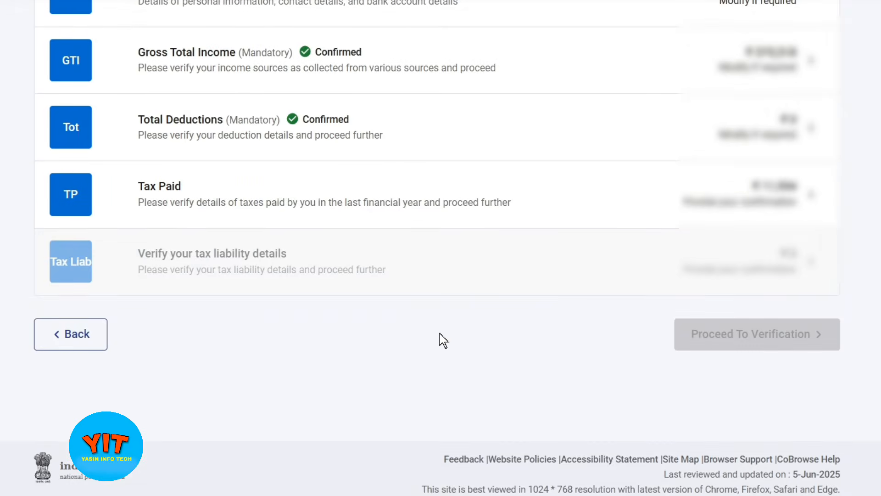
scroll(438, 334, up, 2)
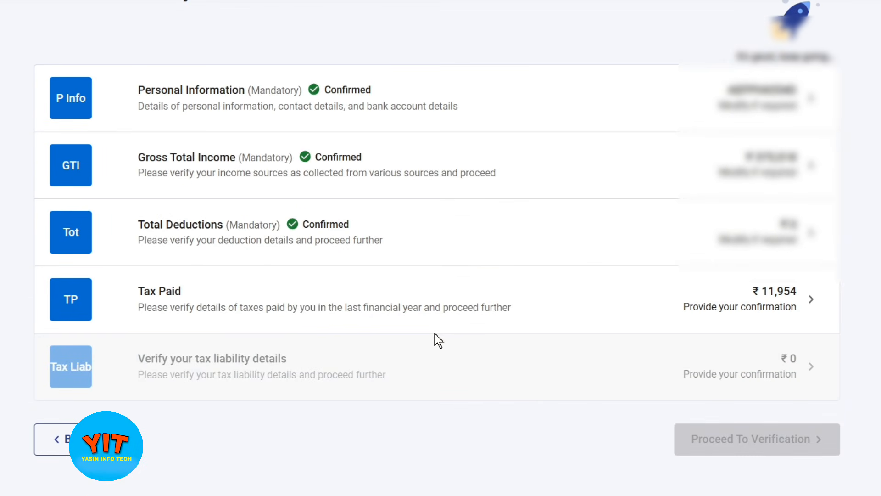
click(349, 311)
scroll(473, 329, down, 1)
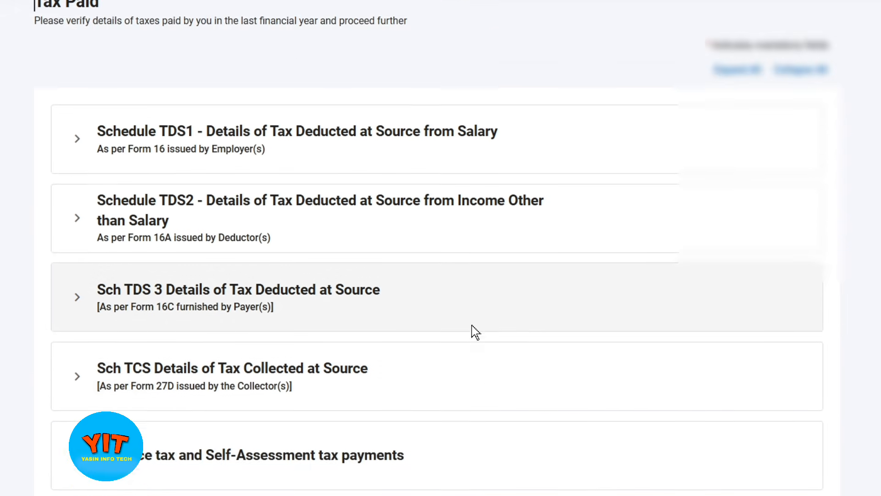
scroll(473, 329, down, 1)
scroll(468, 338, down, 1)
scroll(467, 340, up, 1)
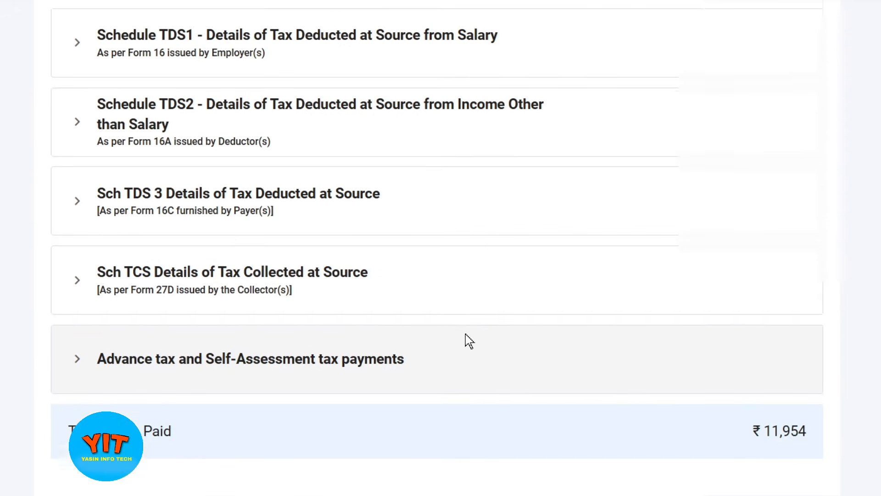
scroll(466, 334, up, 3)
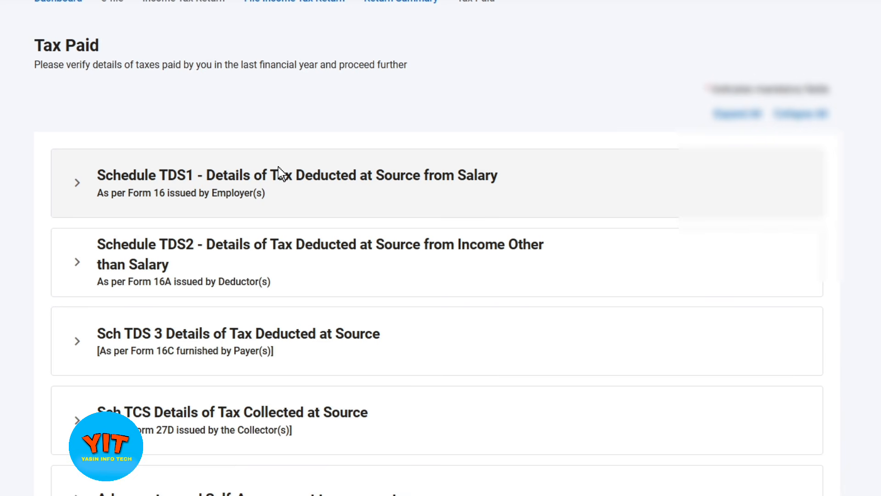
- Expand Schedule TDS1 for tax deducted from salary and check Schedule TDS2 for income other than salary
click(318, 184)
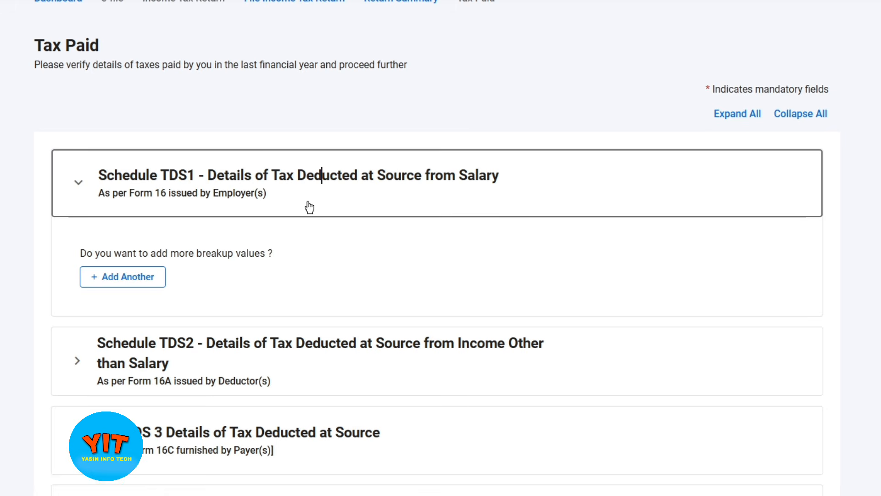
scroll(298, 257, down, 3)
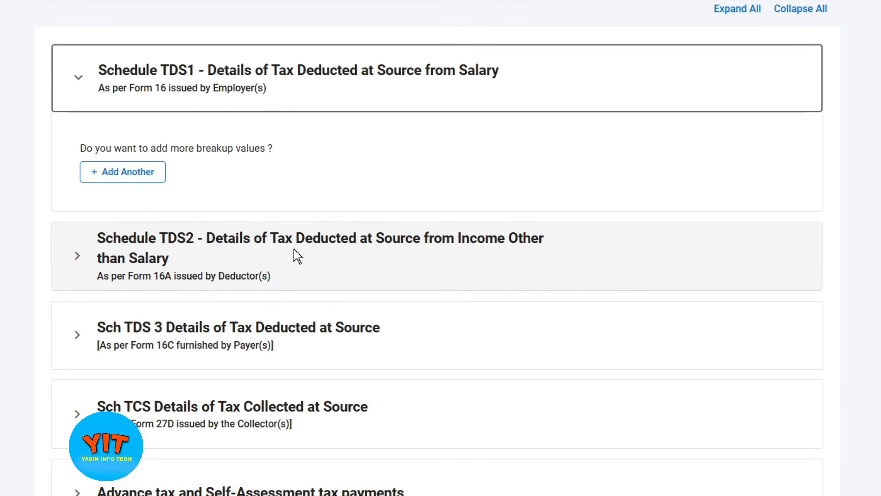
click(294, 251)
scroll(353, 294, down, 1)
click(271, 183)
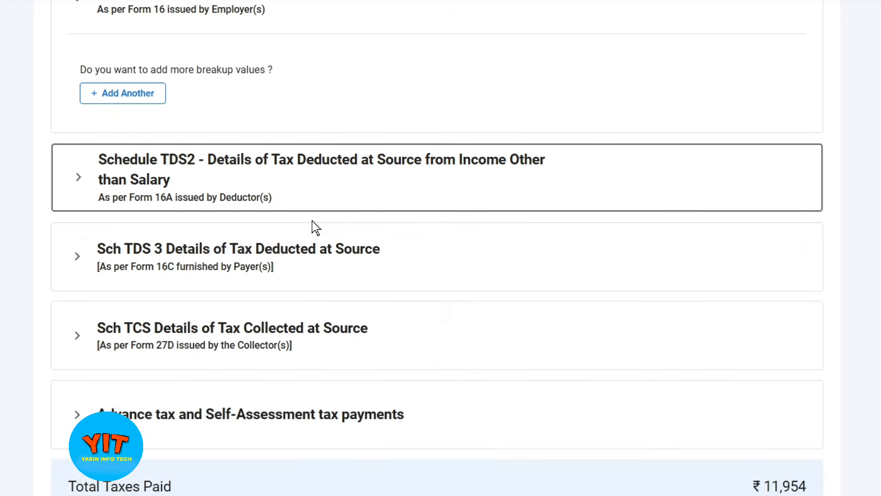
- Check the Sch TCS and the Advance tax and Self-Assessment tax payments sections, collapsing each one again
scroll(275, 184, down, 3)
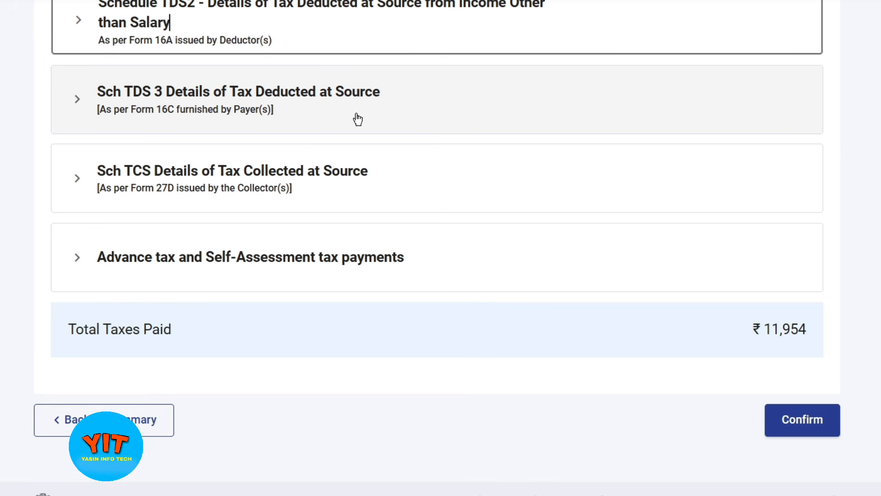
scroll(360, 138, down, 1)
click(368, 178)
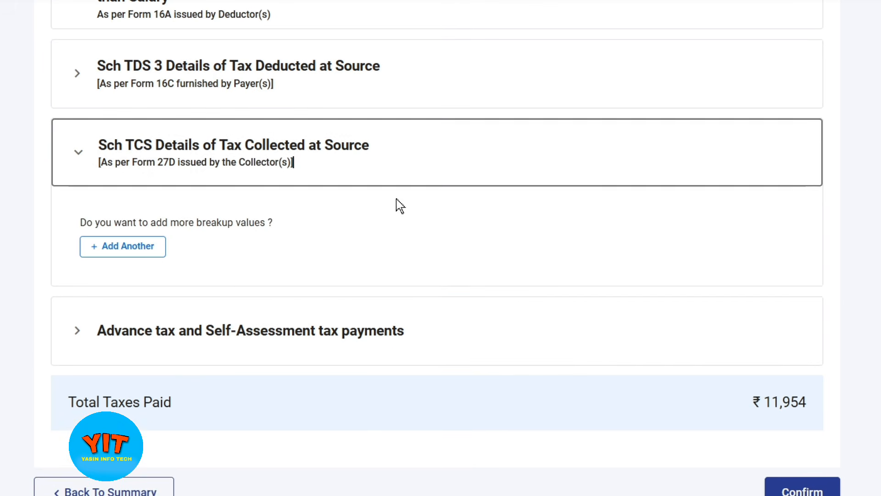
click(364, 128)
click(379, 241)
click(415, 250)
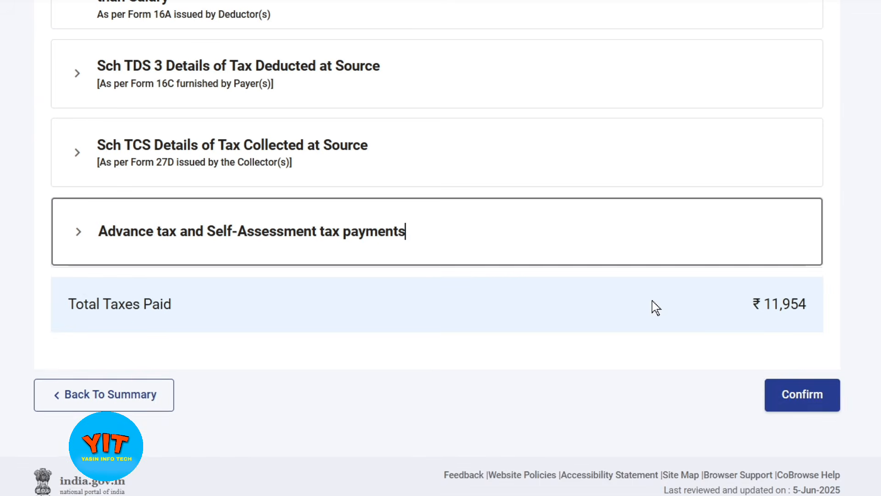
- Check the Total Taxes Paid figure below the tax schedules and confirm the Tax Paid section
scroll(643, 372, up, 1)
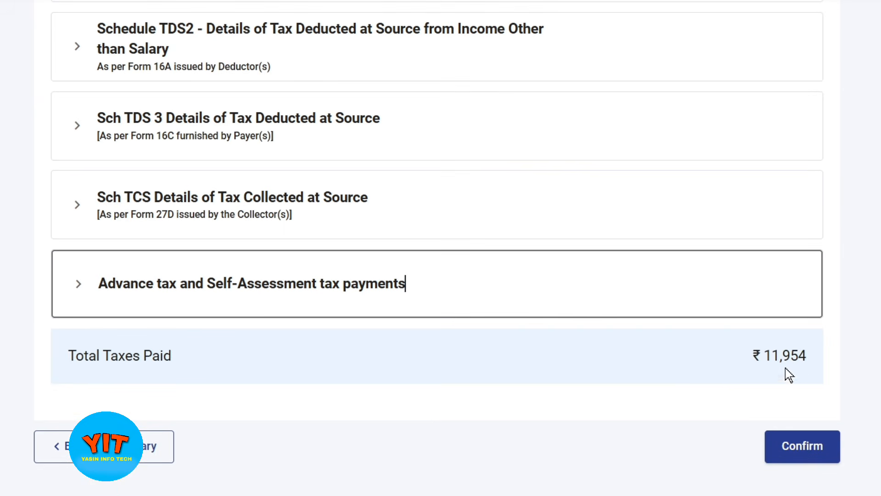
scroll(786, 368, up, 2)
scroll(814, 298, down, 2)
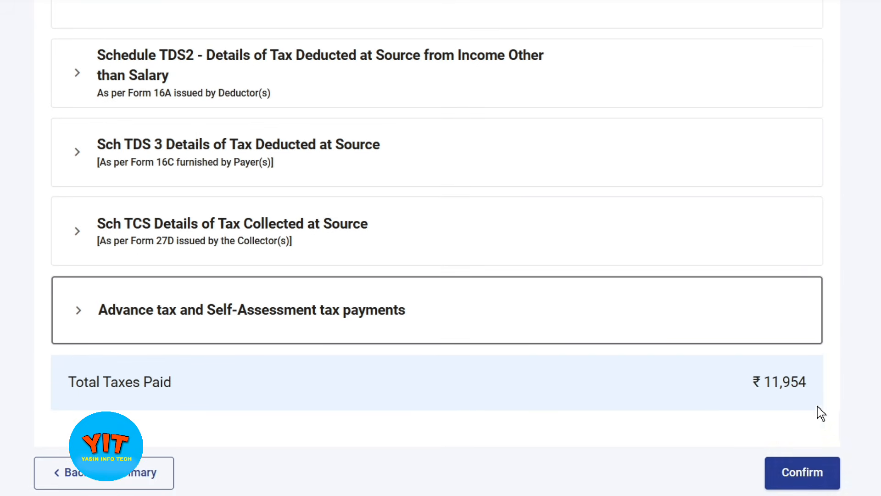
click(826, 472)
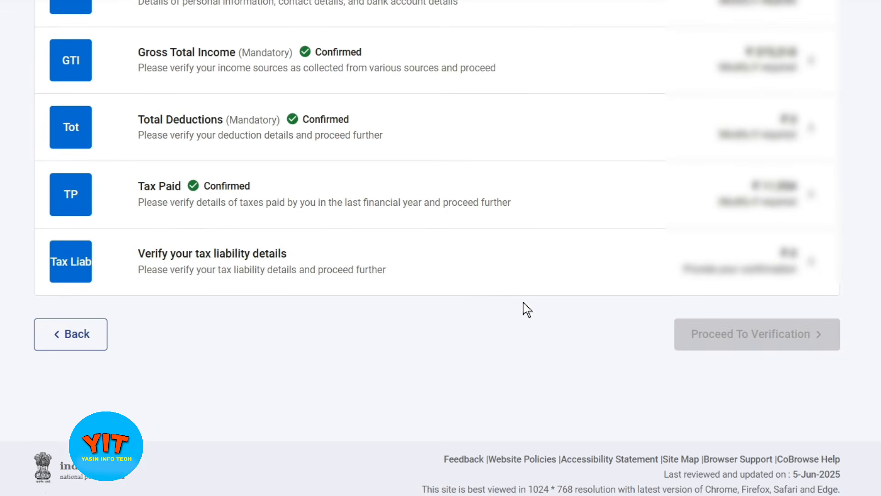
- Open the tax liability details from the Return Summary, review the income, tax payable, interest and fee computations, and confirm them
scroll(596, 320, up, 2)
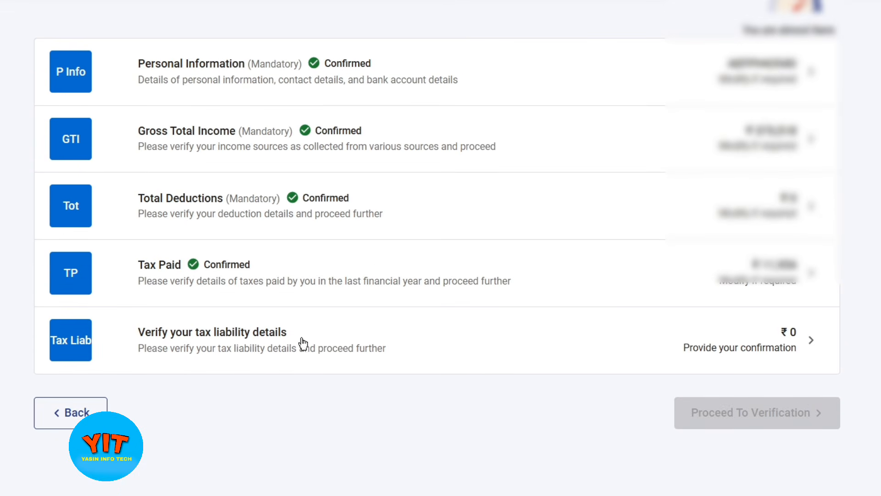
click(382, 341)
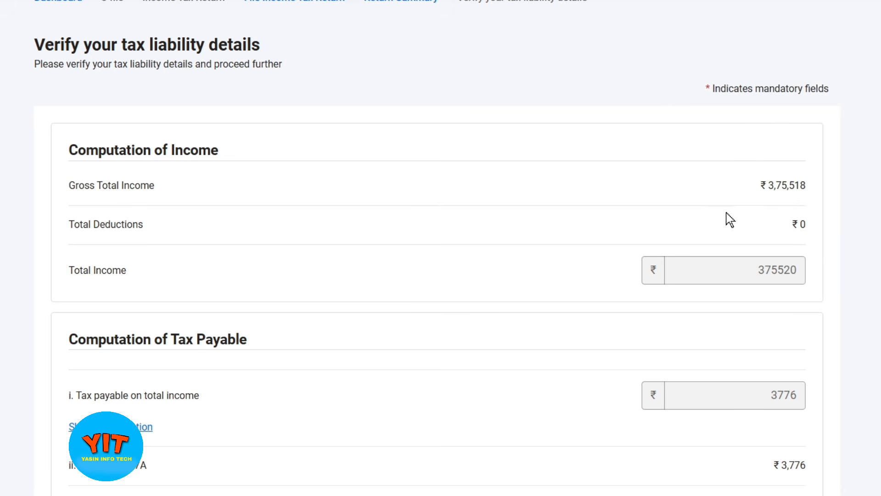
scroll(729, 216, down, 6)
scroll(730, 222, down, 11)
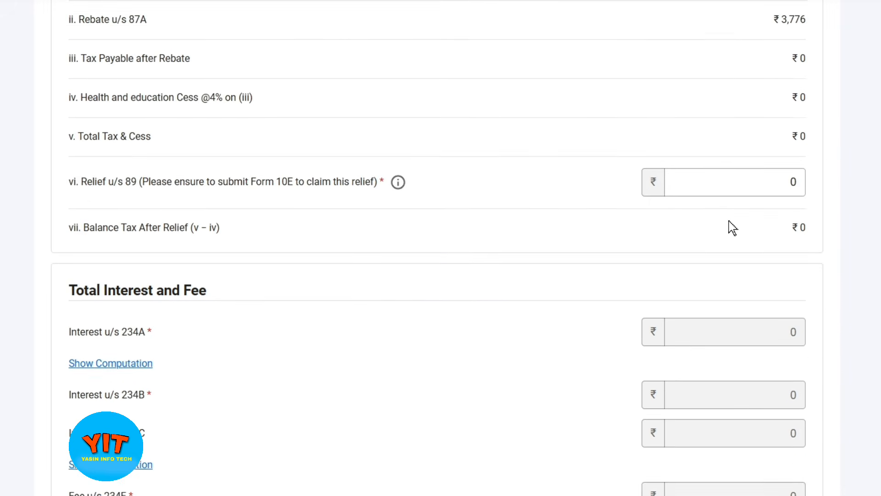
click(800, 394)
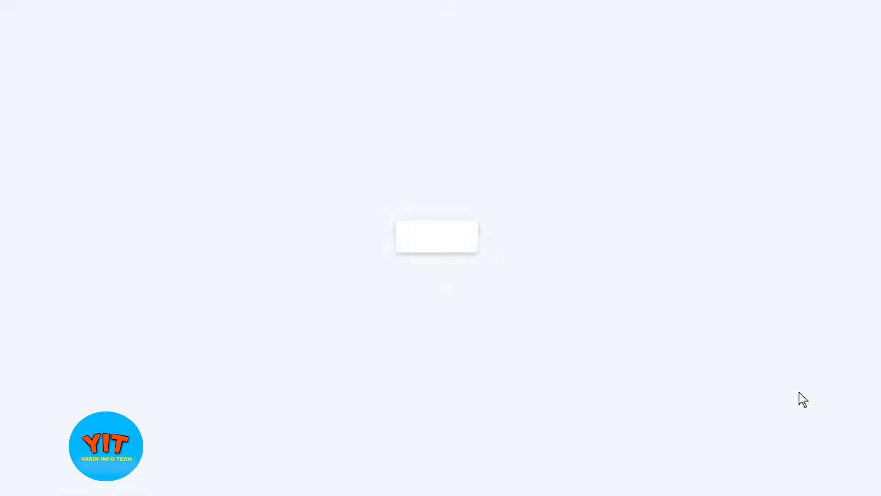
- Proceed to verification from the Return Summary, review the tax summary through Amount Payable/Refund, and continue to preview and submit the return
scroll(679, 388, up, 2)
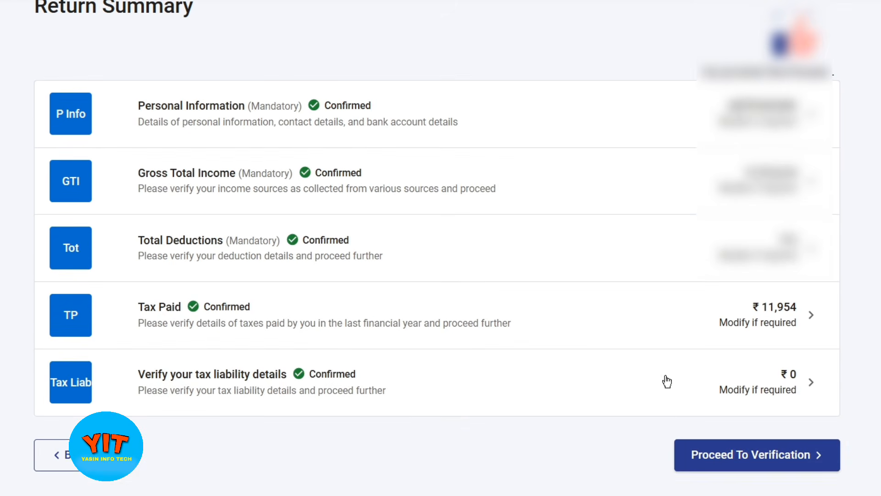
scroll(292, 60, up, 1)
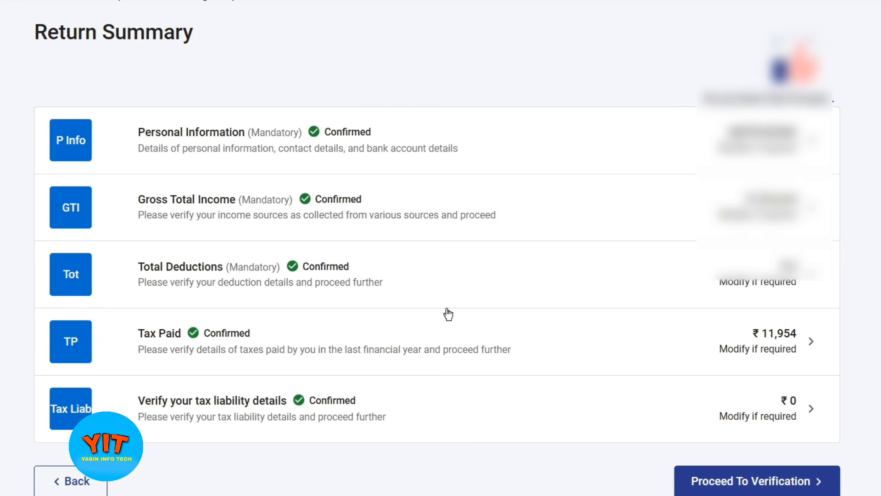
click(776, 488)
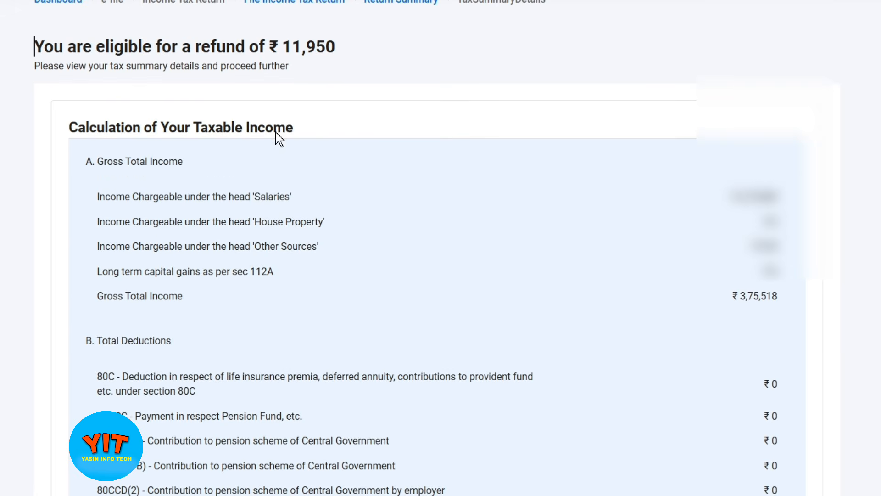
scroll(380, 138, down, 10)
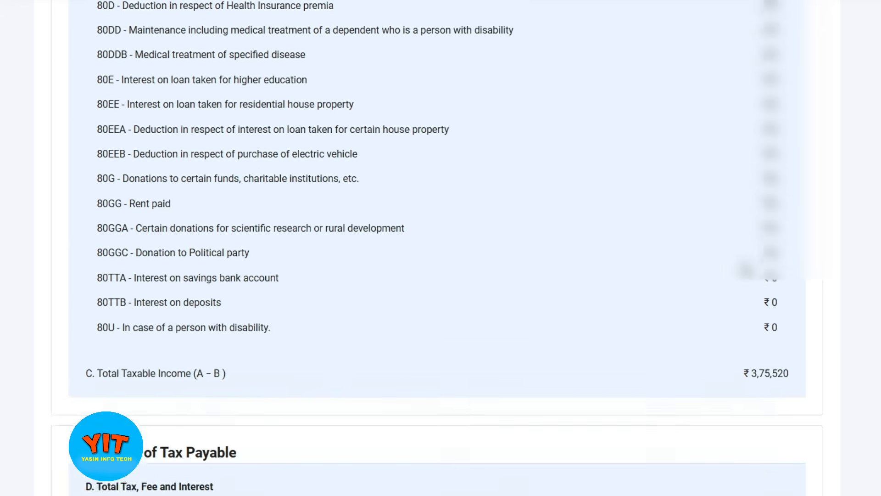
scroll(743, 264, down, 14)
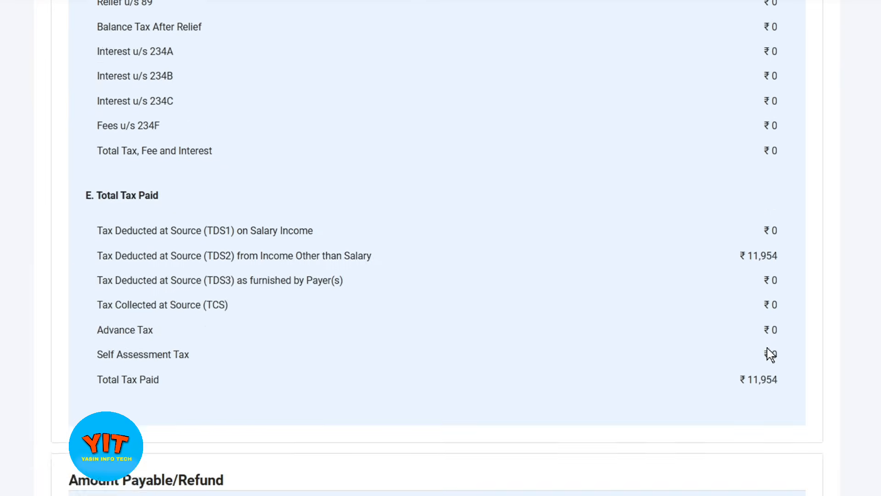
scroll(771, 355, down, 6)
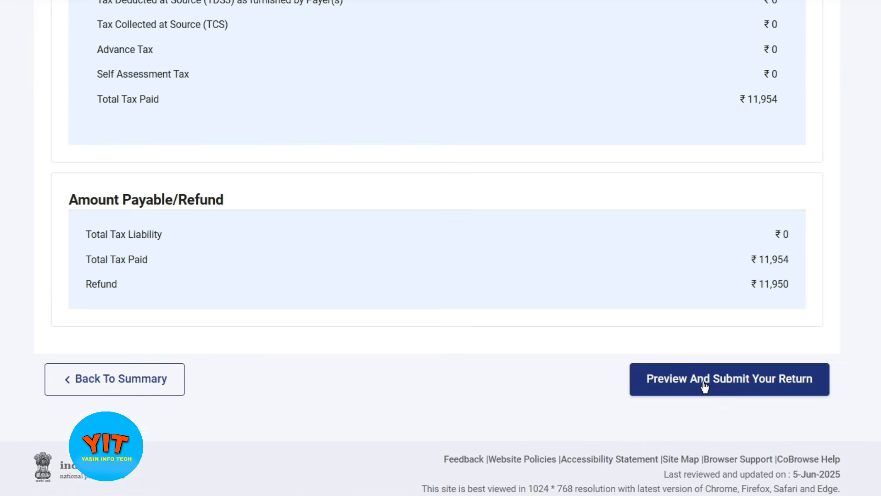
click(705, 385)
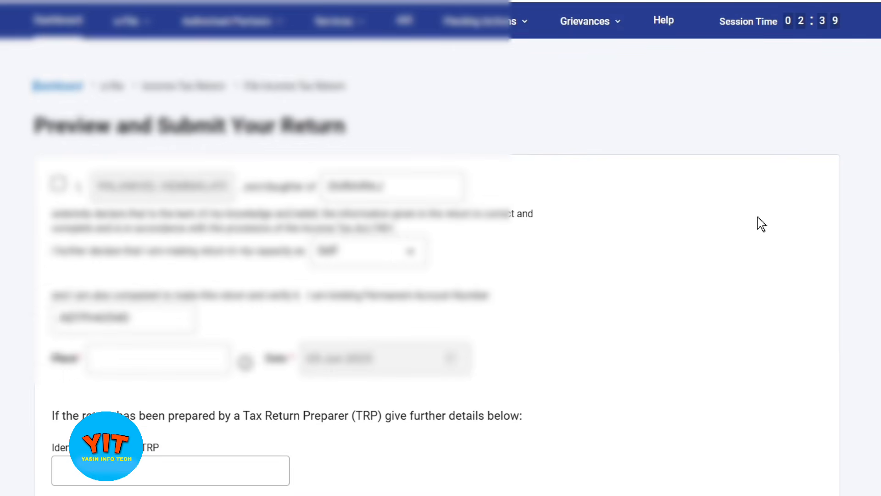
- Accept the declaration, enter CHENNAI as the place, leave the TRP details blank, and proceed to validation
click(58, 184)
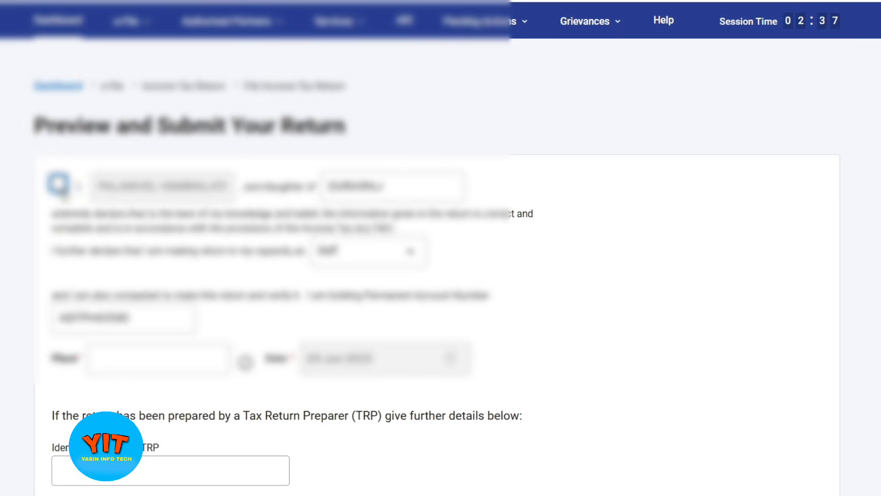
scroll(403, 303, down, 4)
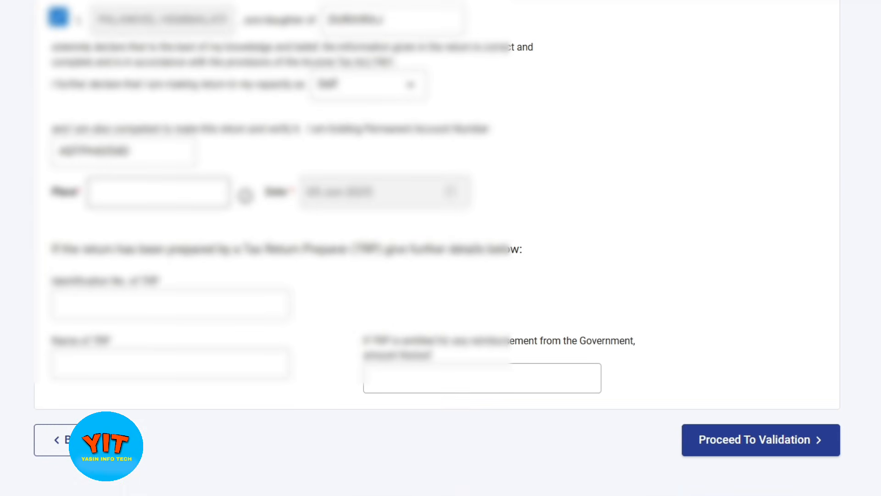
click(158, 192)
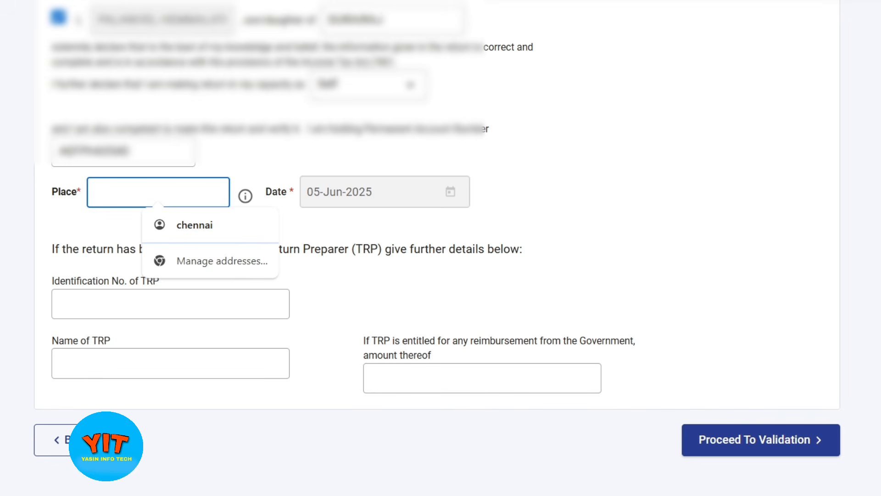
text(CHENNAI)
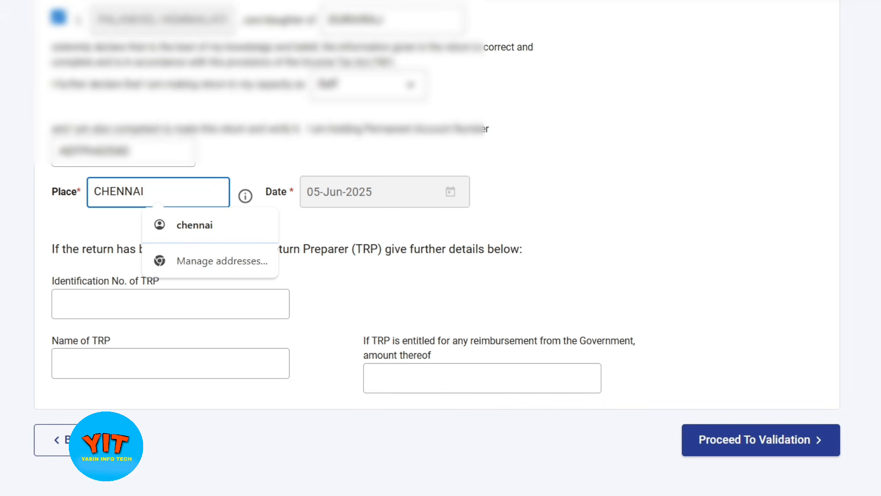
click(665, 248)
click(753, 440)
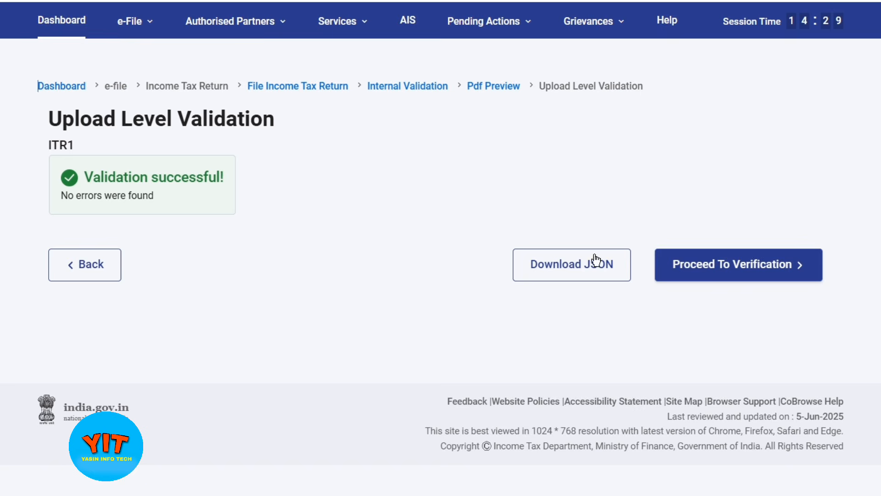
- Proceed from upload level validation to verification and choose E-Verify Now as the verification method
click(753, 271)
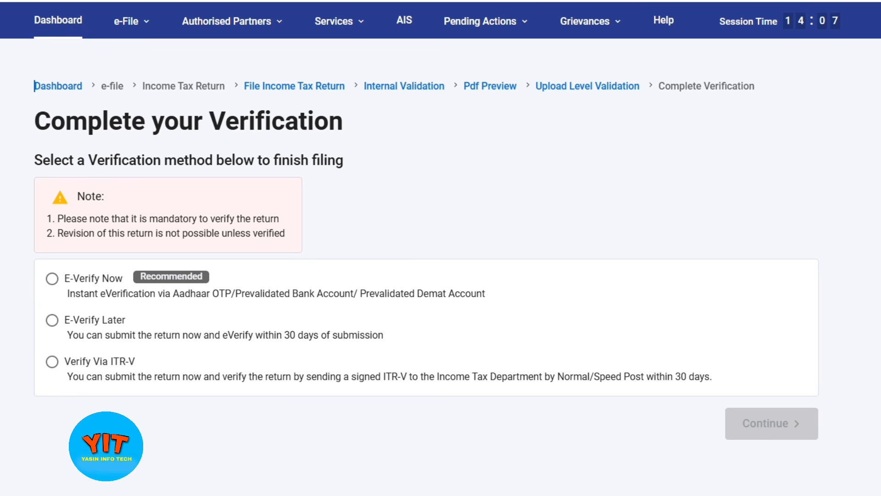
click(53, 280)
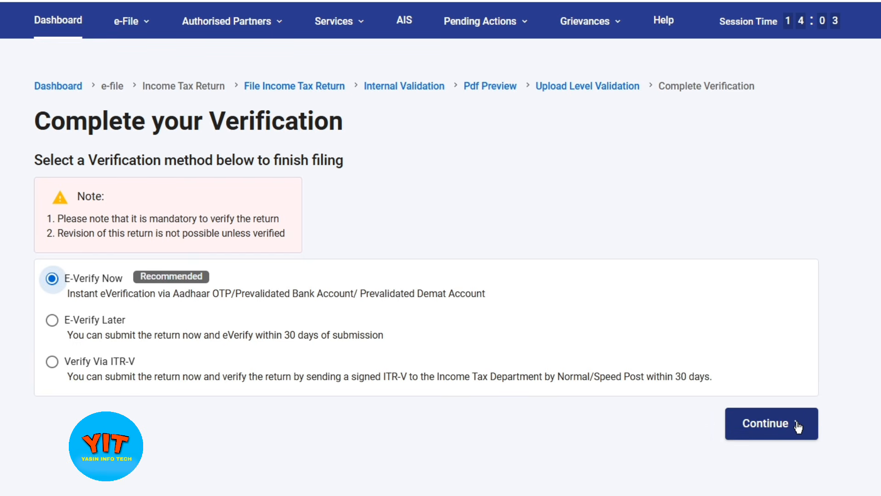